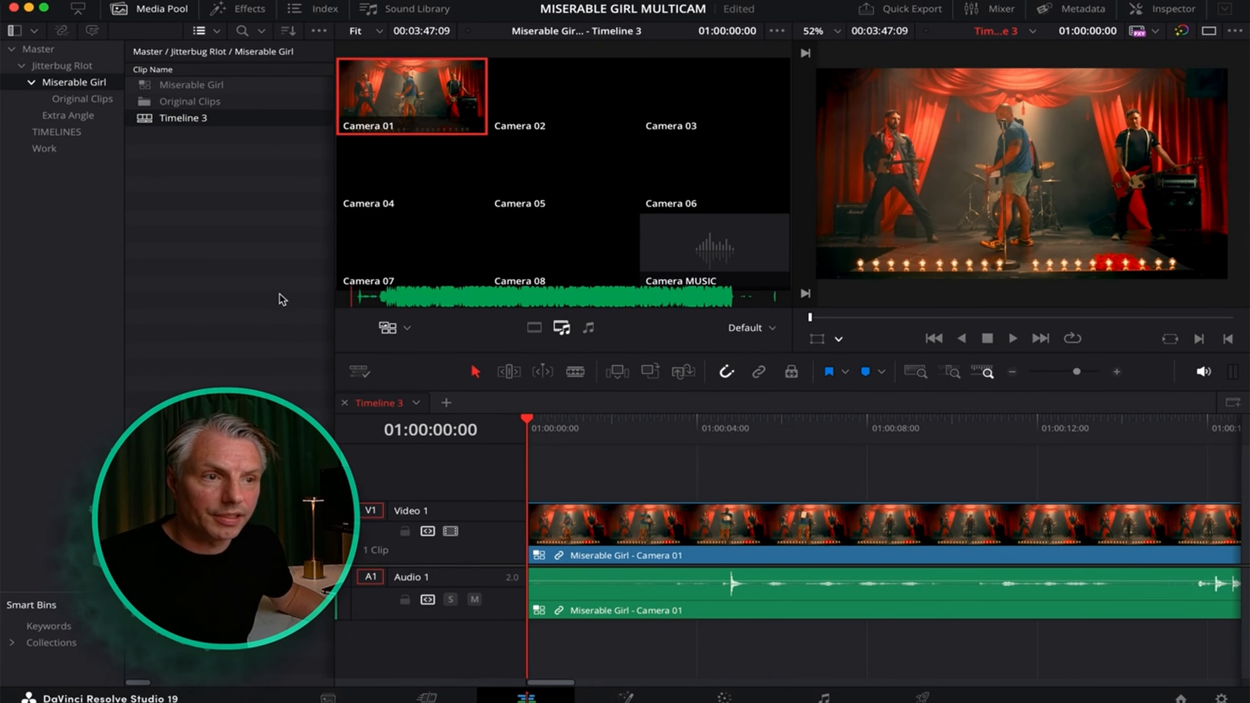
scroll(317, 301, right, 1)
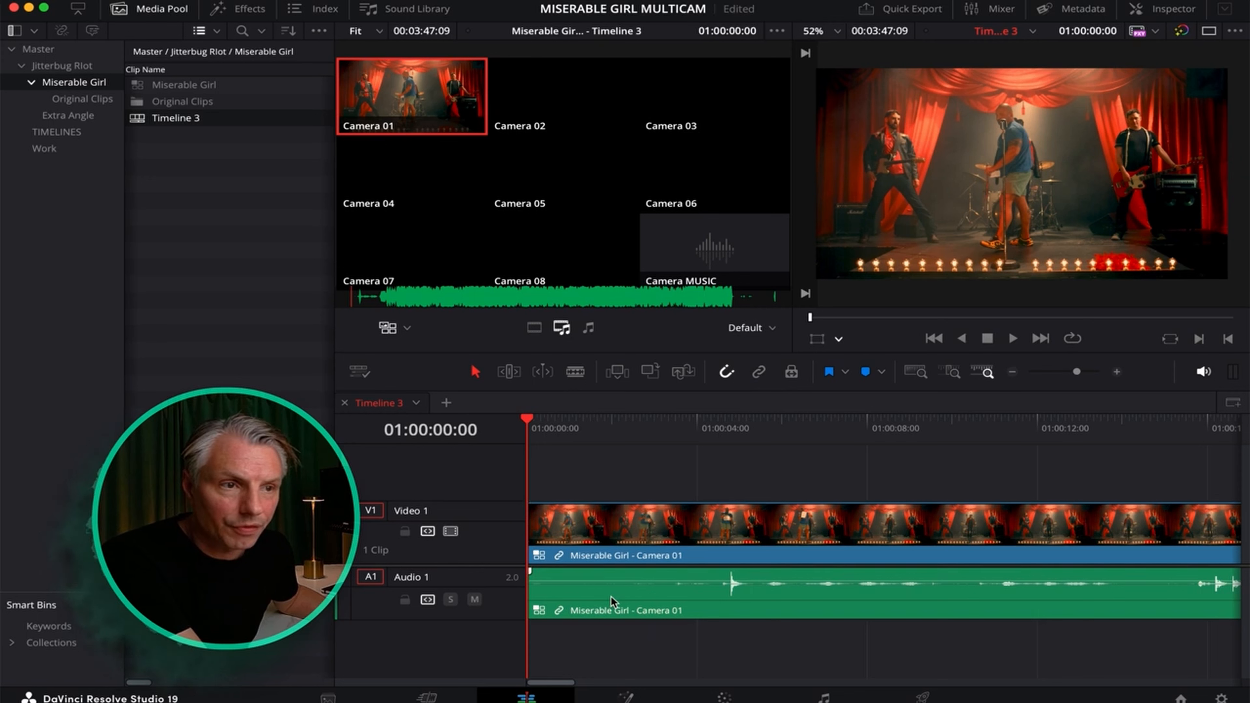
scroll(264, 293, right, 1)
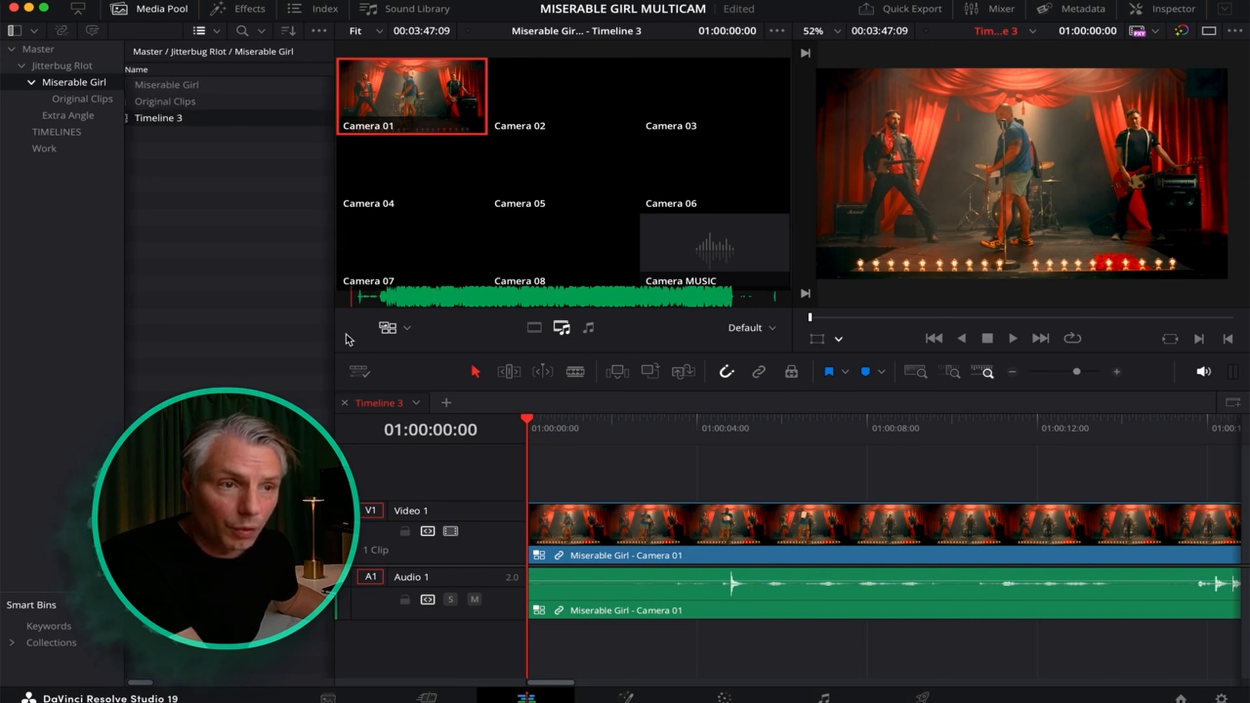
Assign Camera MUSIC as the multicam clip's audio angle, then set angle switching back to video only.
click(590, 333)
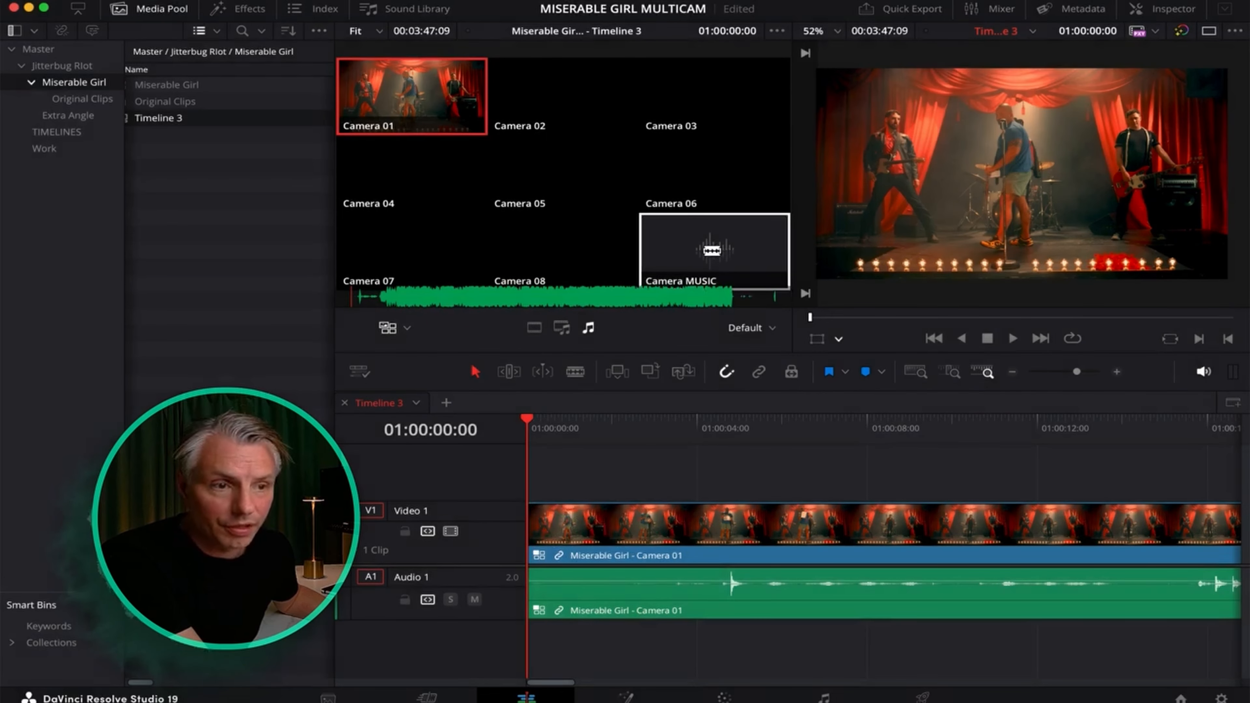
click(712, 251)
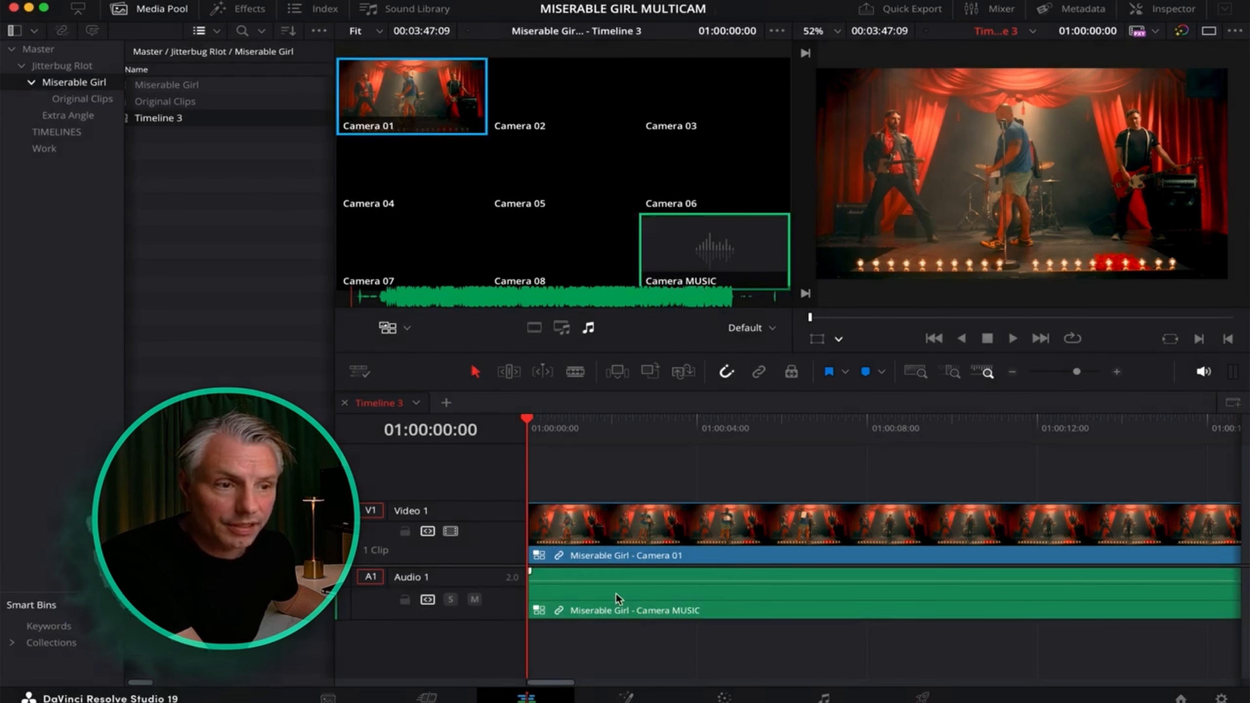
scroll(393, 92, down, 3)
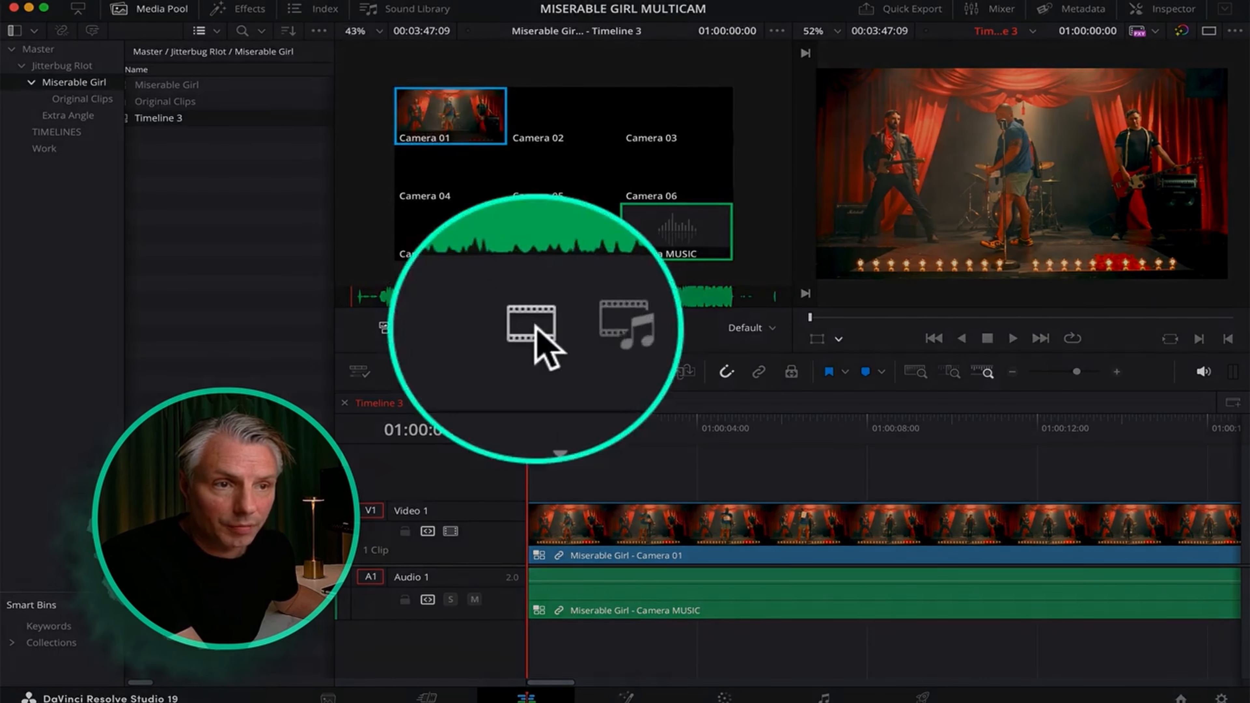
click(534, 328)
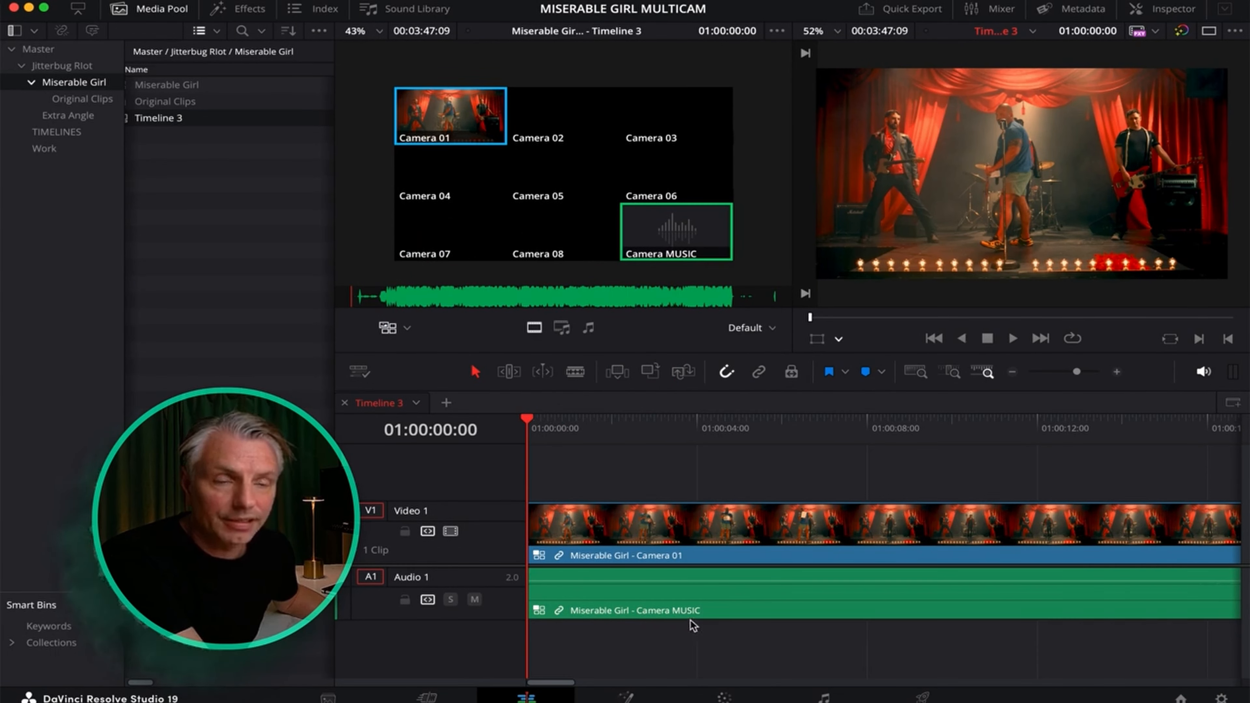
drag(527, 419, 930, 488)
drag(1077, 372, 1062, 372)
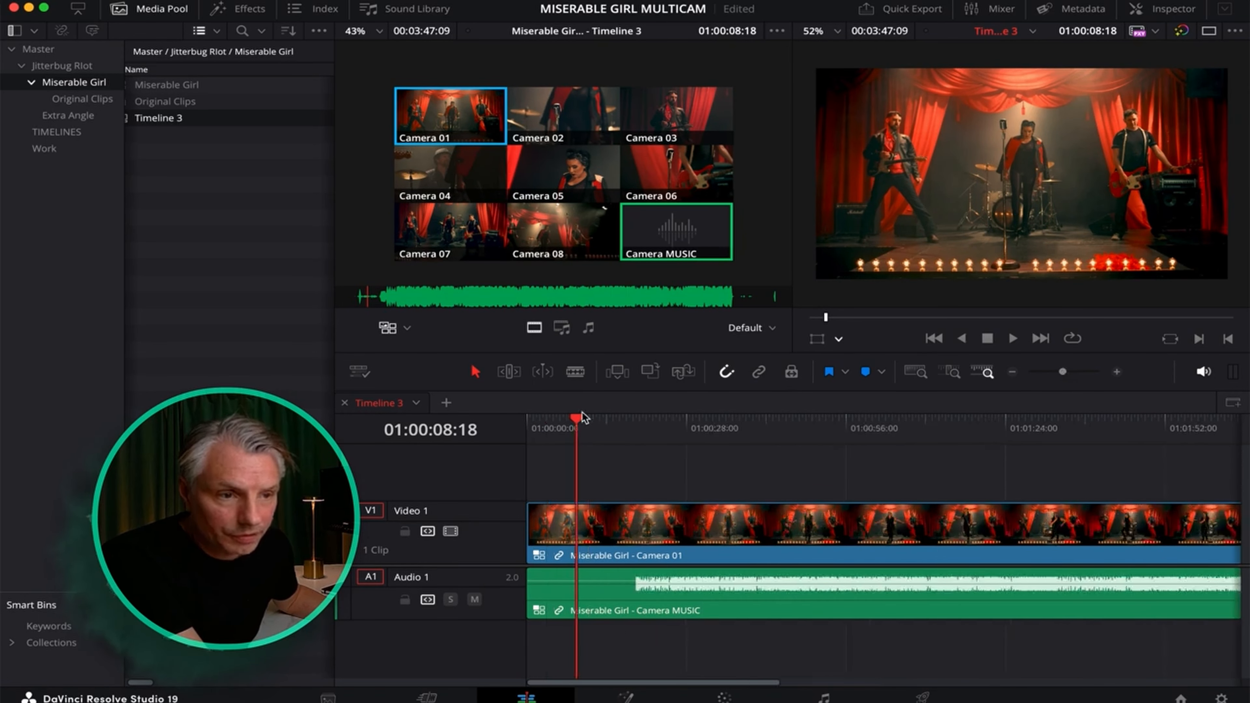
Ripple-delete the intro up to 01:00:18:19 so Timeline 3 runs 03:28:13, then play the edit.
click(607, 424)
drag(606, 422, 634, 423)
drag(1063, 373, 1068, 373)
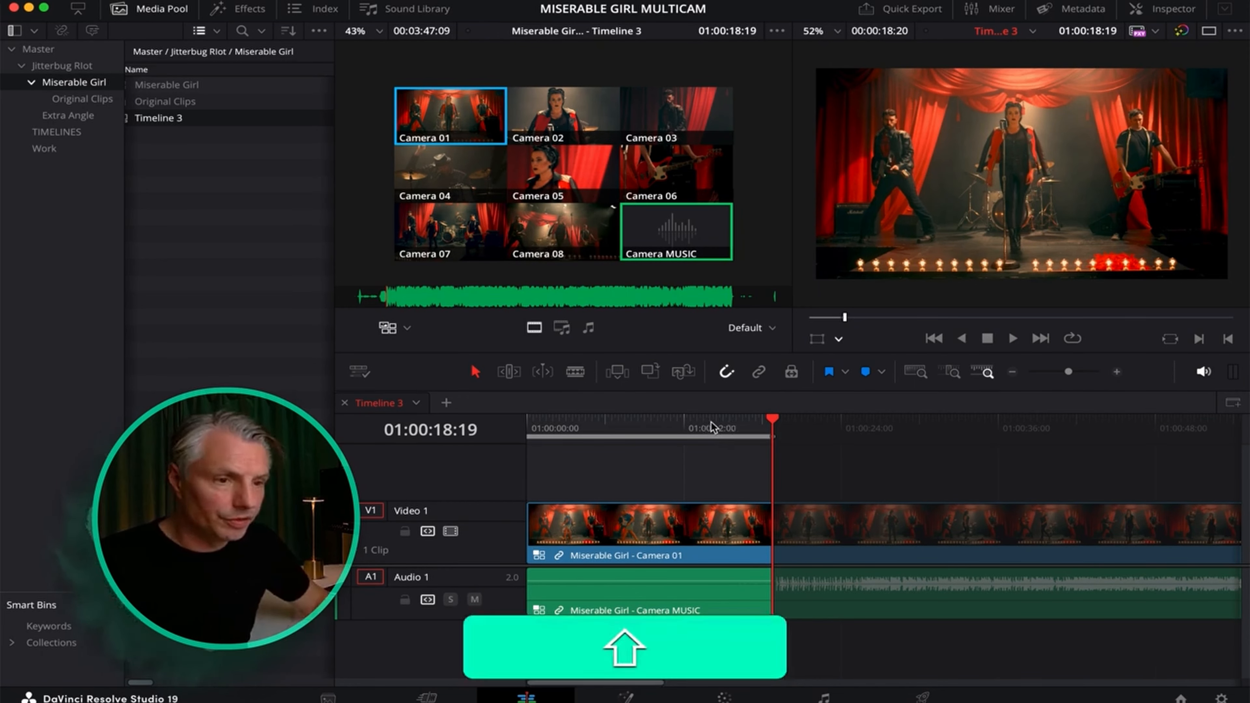
key(shift+BackSpace)
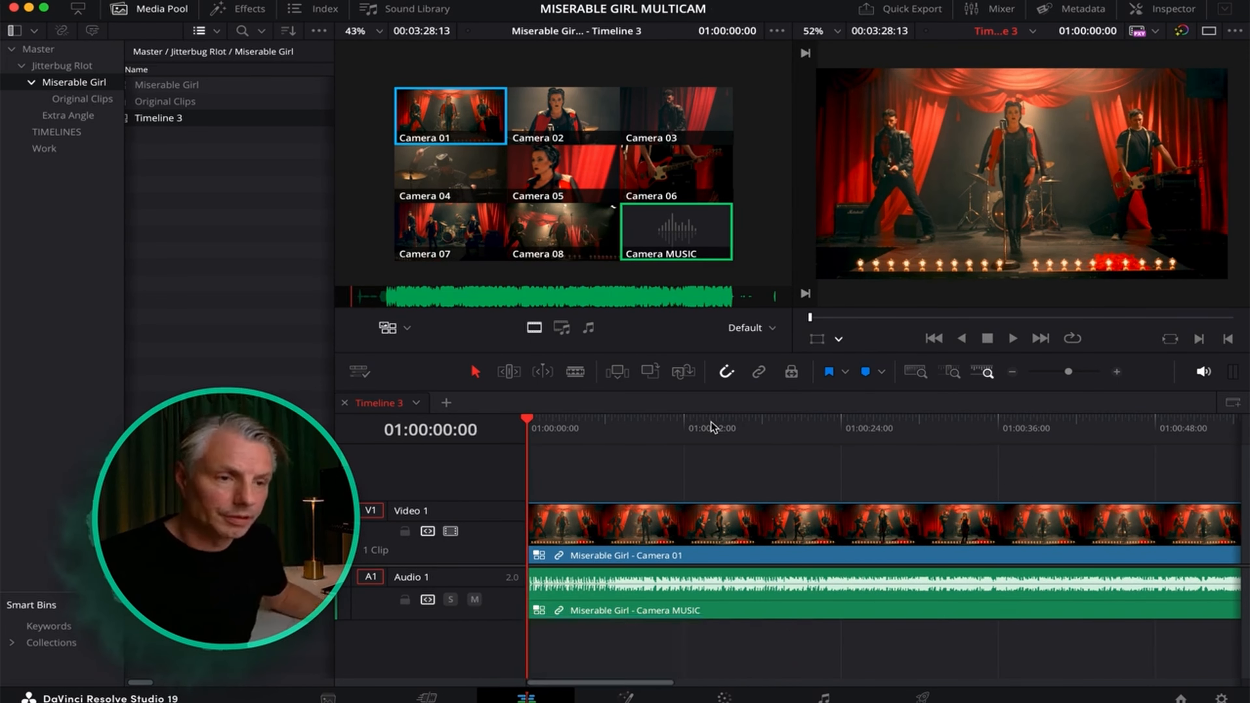
key(space)
key(space)
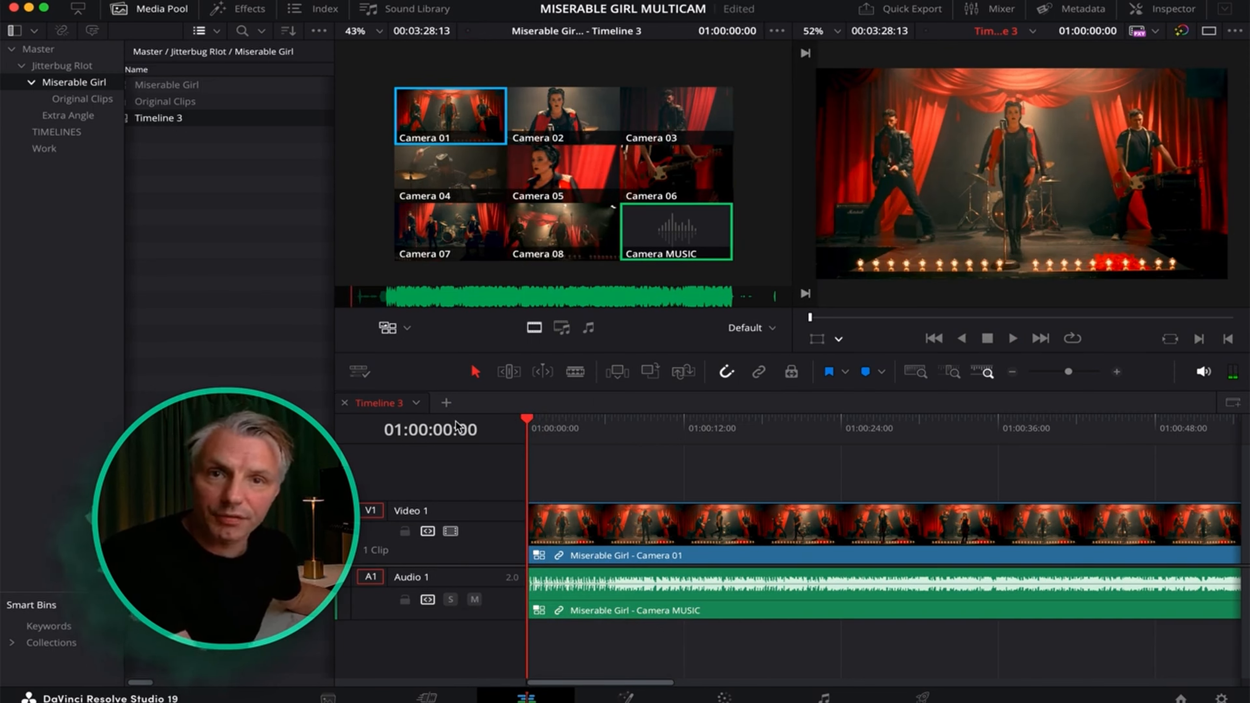
right_click(615, 525)
mouse_move(781, 521)
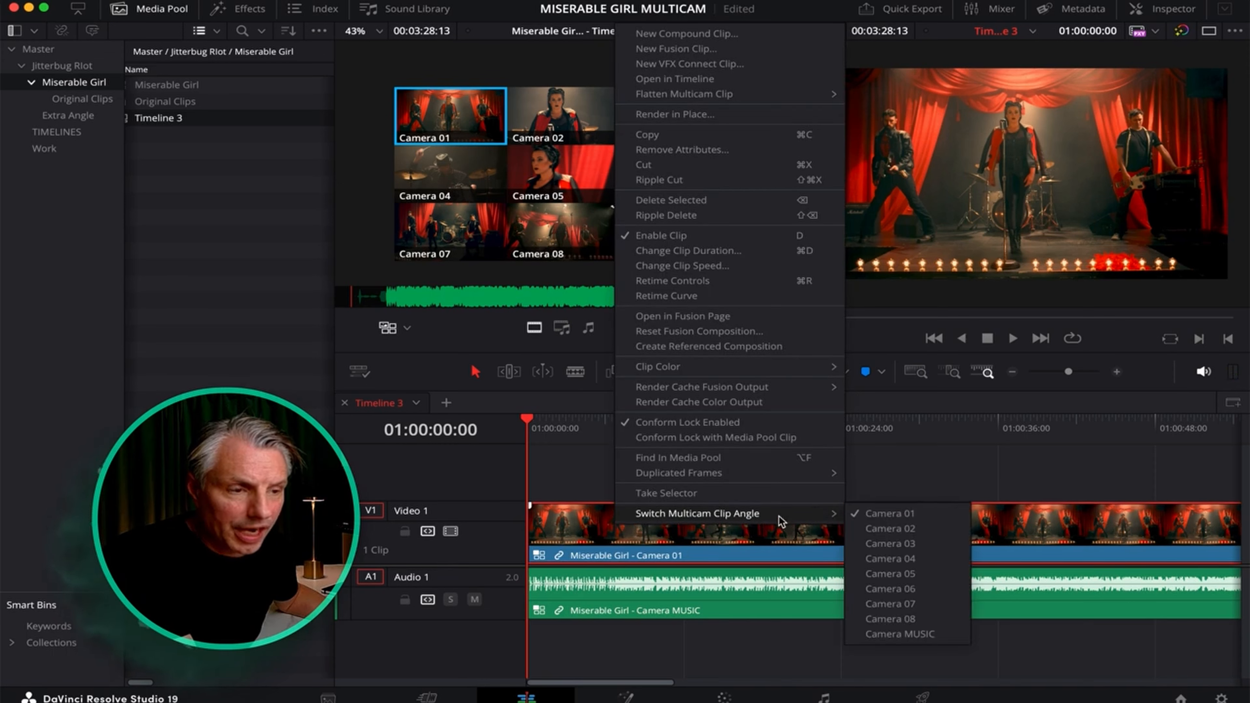
right_click(756, 589)
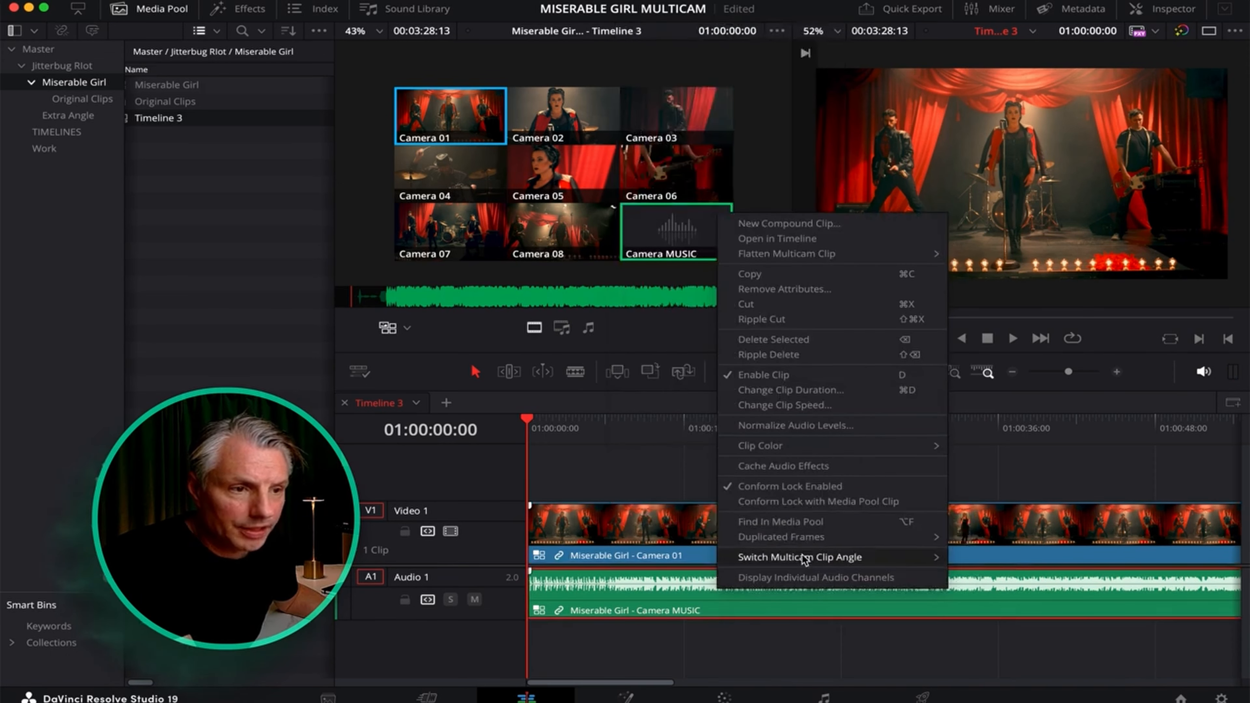
mouse_move(898, 561)
click(777, 658)
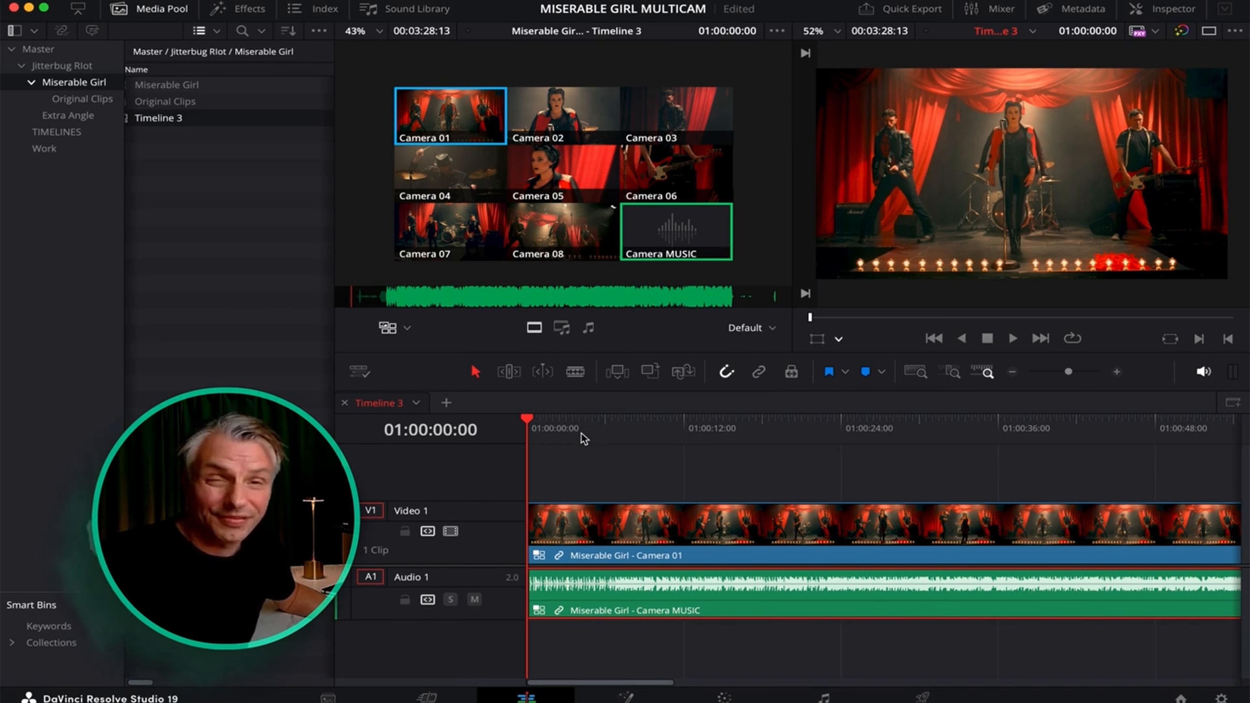
Start playback and live-cut the opening among Cameras 02, 04, 06, 05, 07 and 03.
key(space)
click(450, 165)
click(564, 167)
click(556, 116)
click(669, 167)
click(563, 168)
click(664, 116)
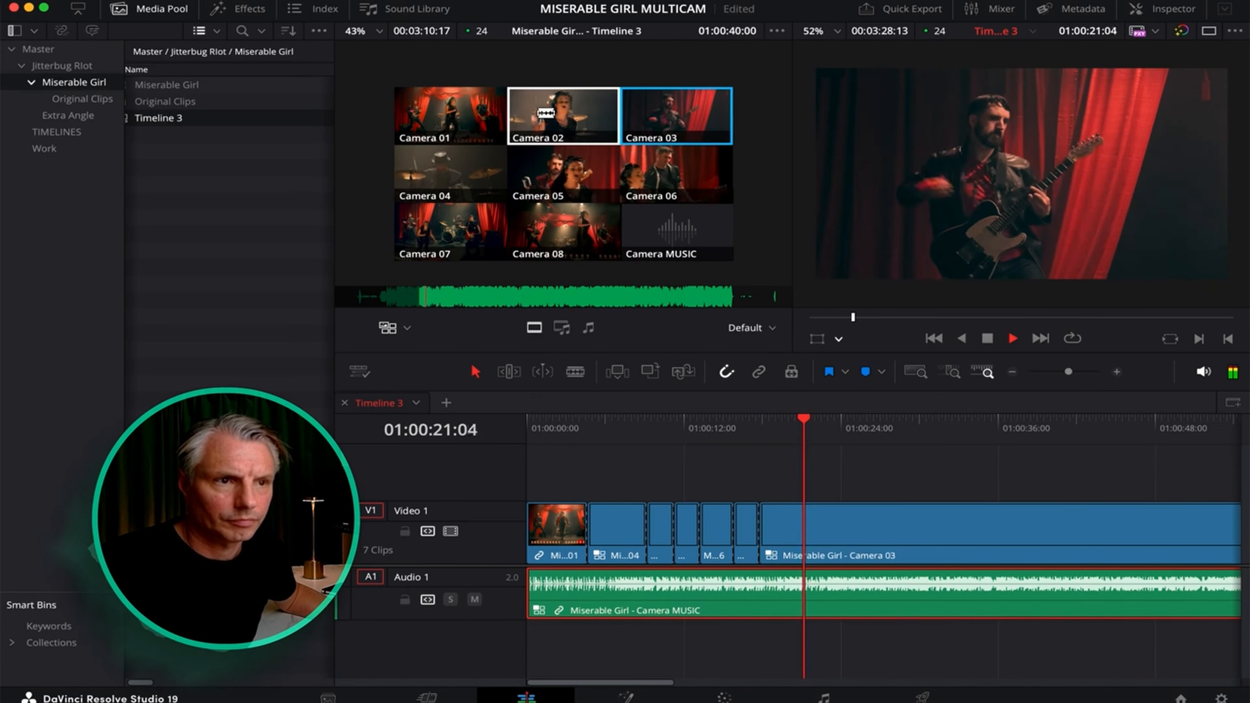
click(538, 118)
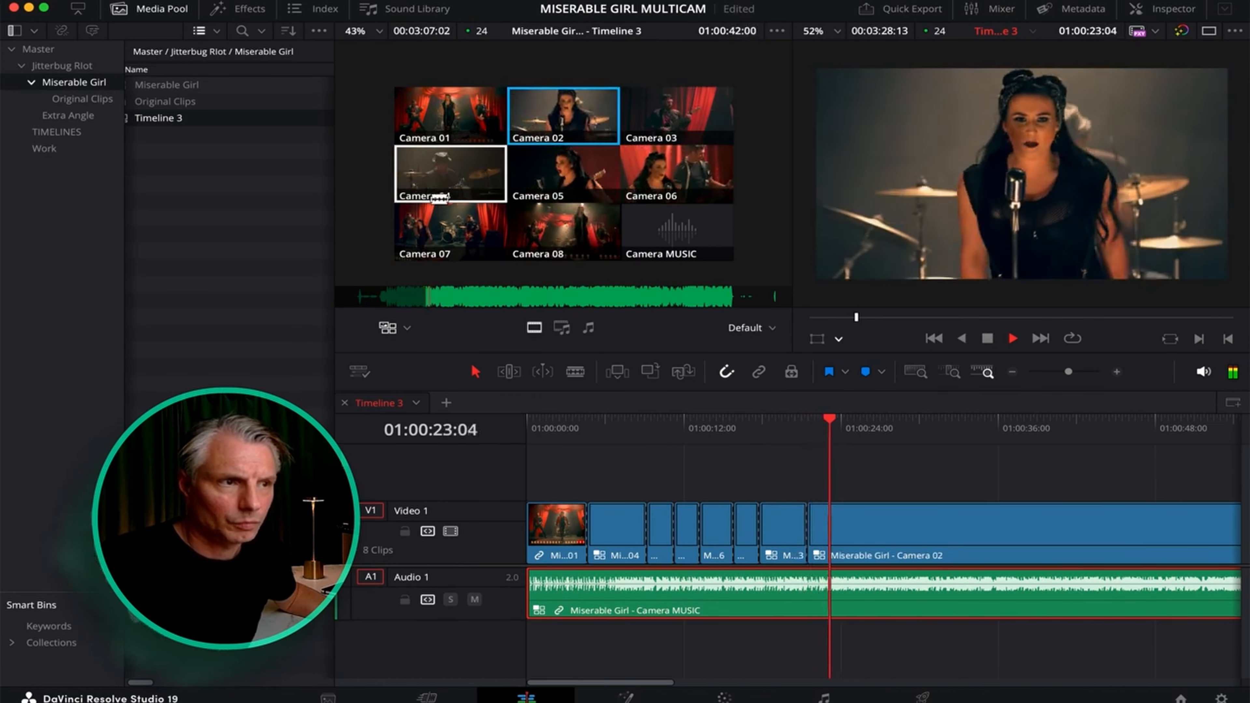
click(465, 172)
click(677, 172)
click(563, 172)
click(450, 231)
click(563, 115)
click(677, 115)
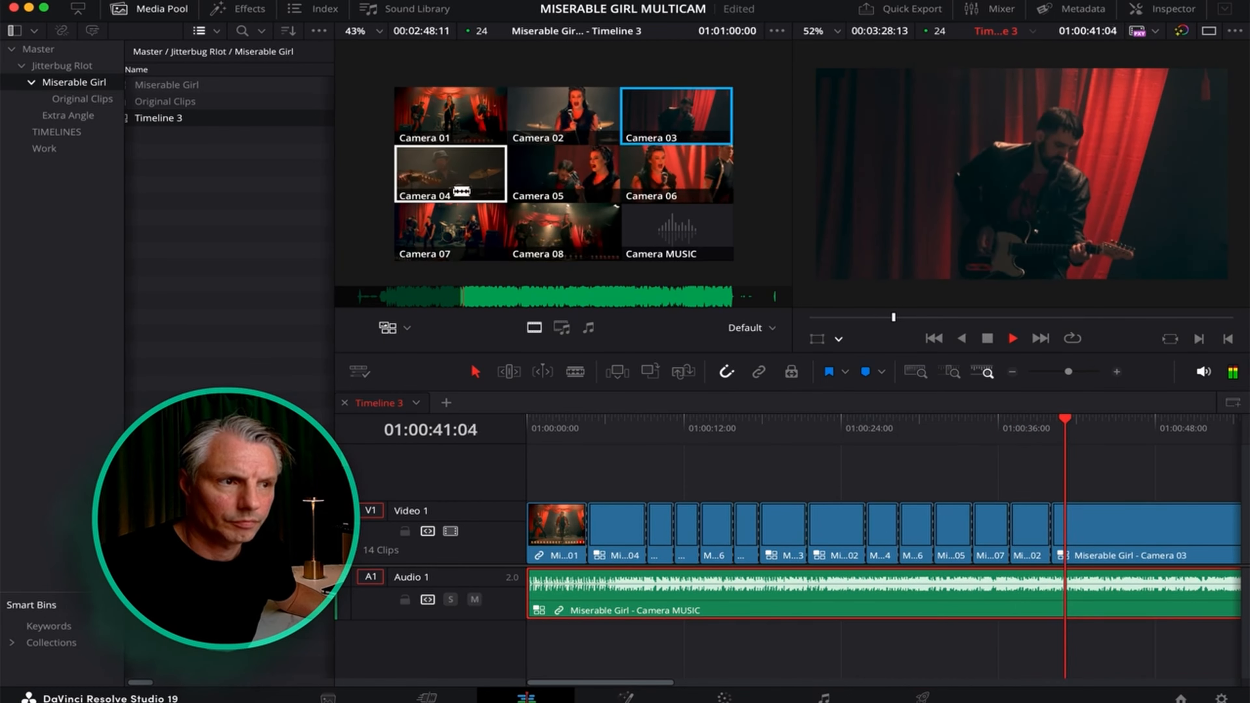
Keep cutting live through Cameras 04, 05, 01, 08 and 03, ending on Camera 05, then stop.
click(452, 171)
click(563, 172)
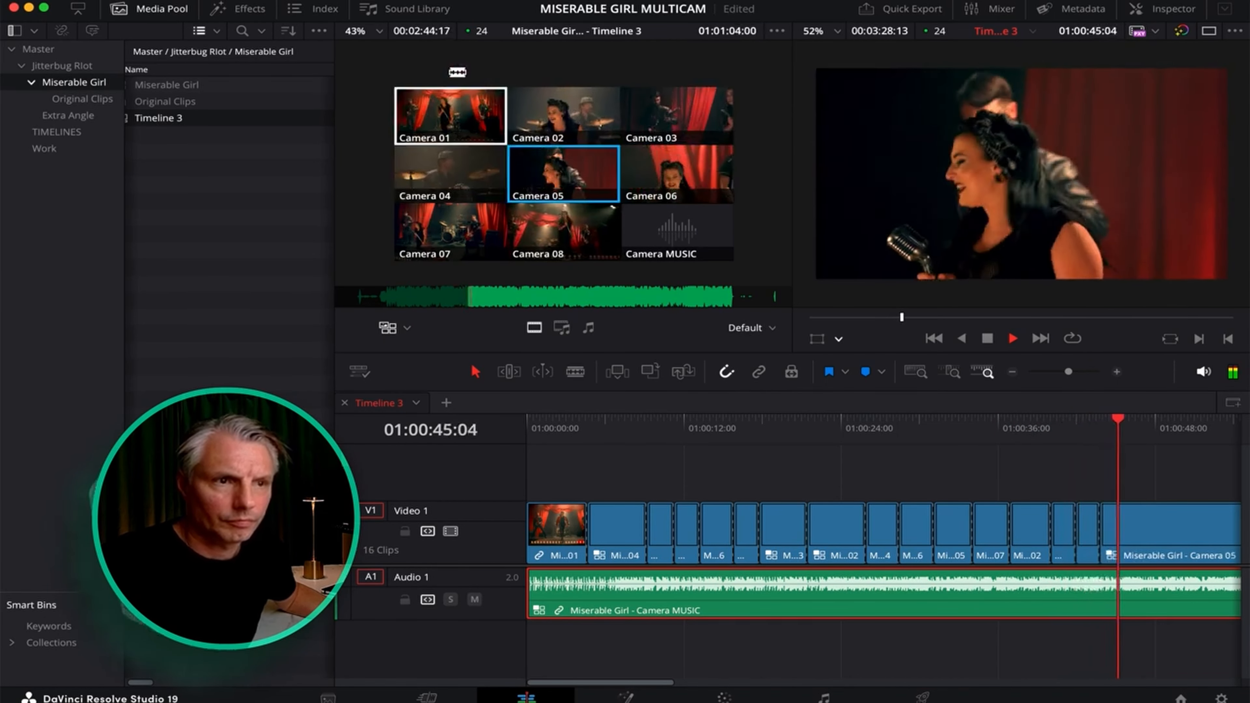
click(450, 115)
click(563, 172)
click(563, 231)
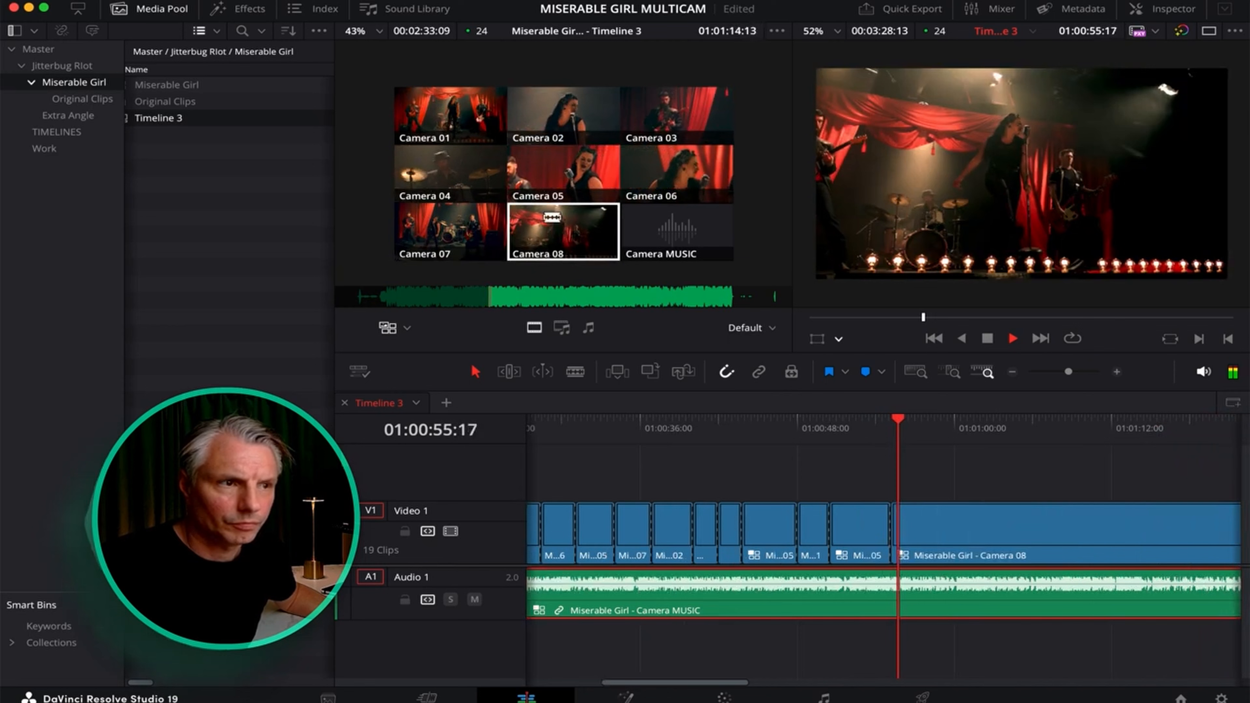
click(464, 170)
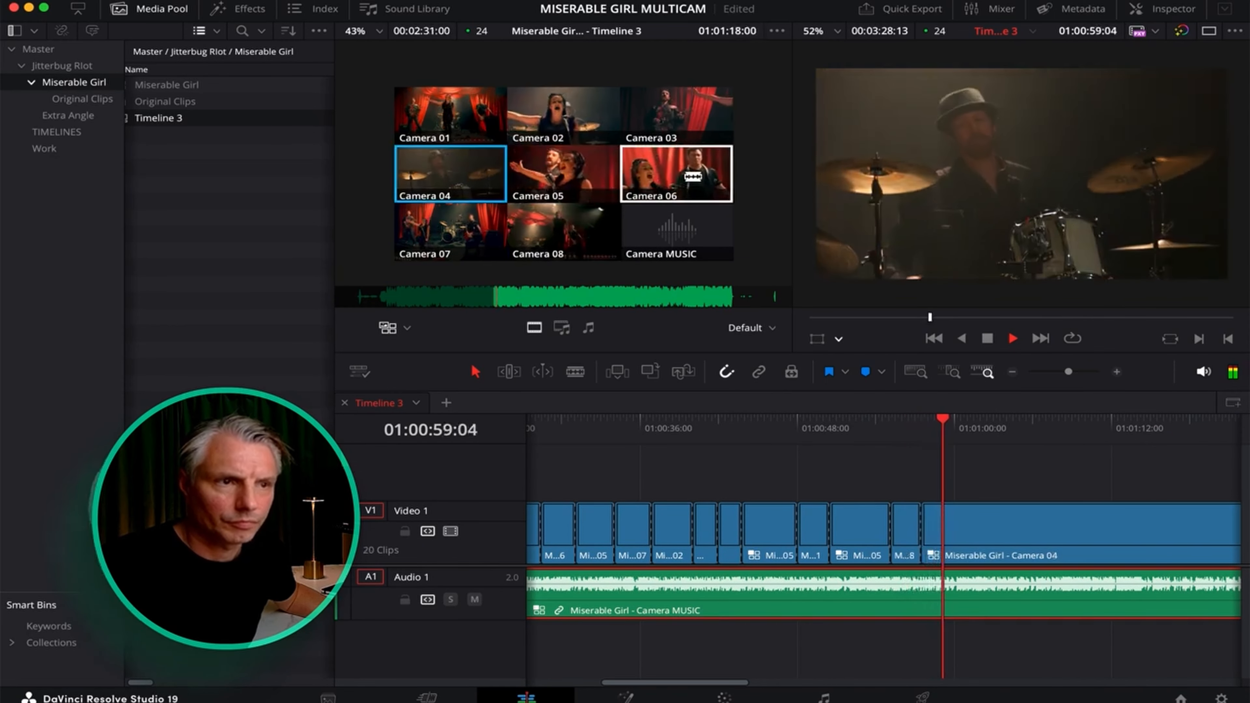
click(691, 117)
click(564, 173)
key(space)
Scrub back to 01:00:43:20 and select the Camera 05 shot under the playhead.
drag(1003, 429, 844, 434)
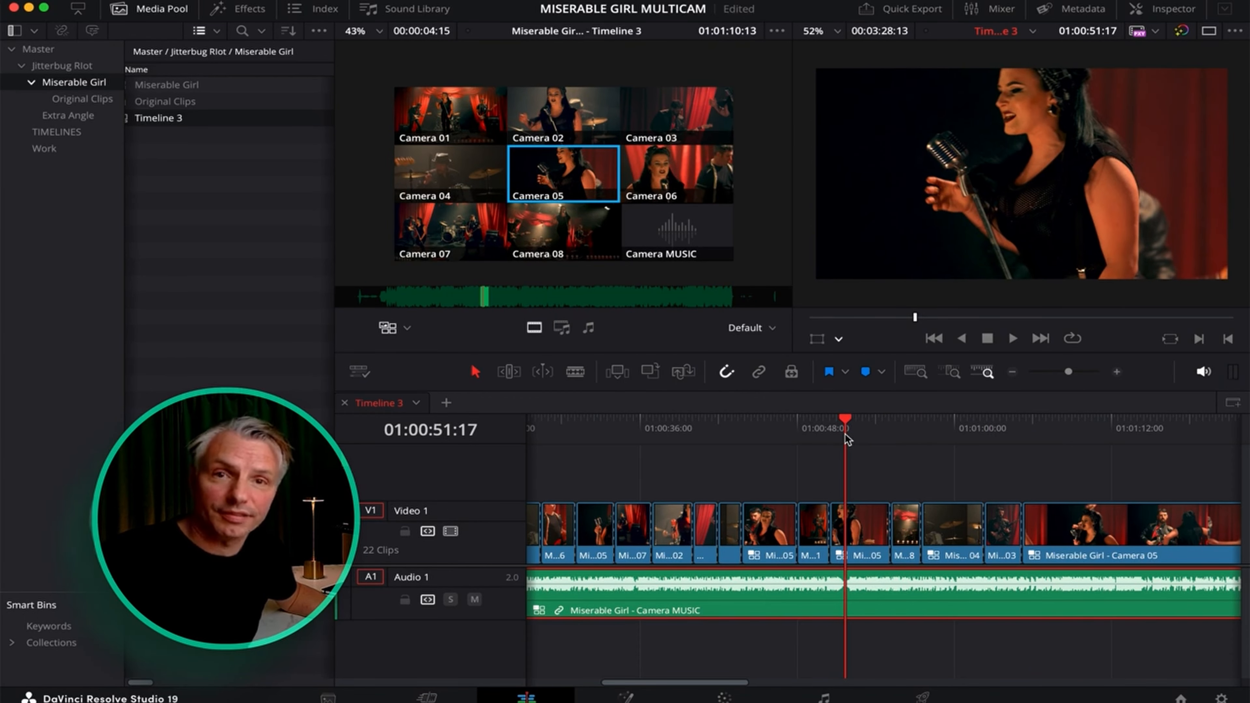
drag(844, 434, 743, 433)
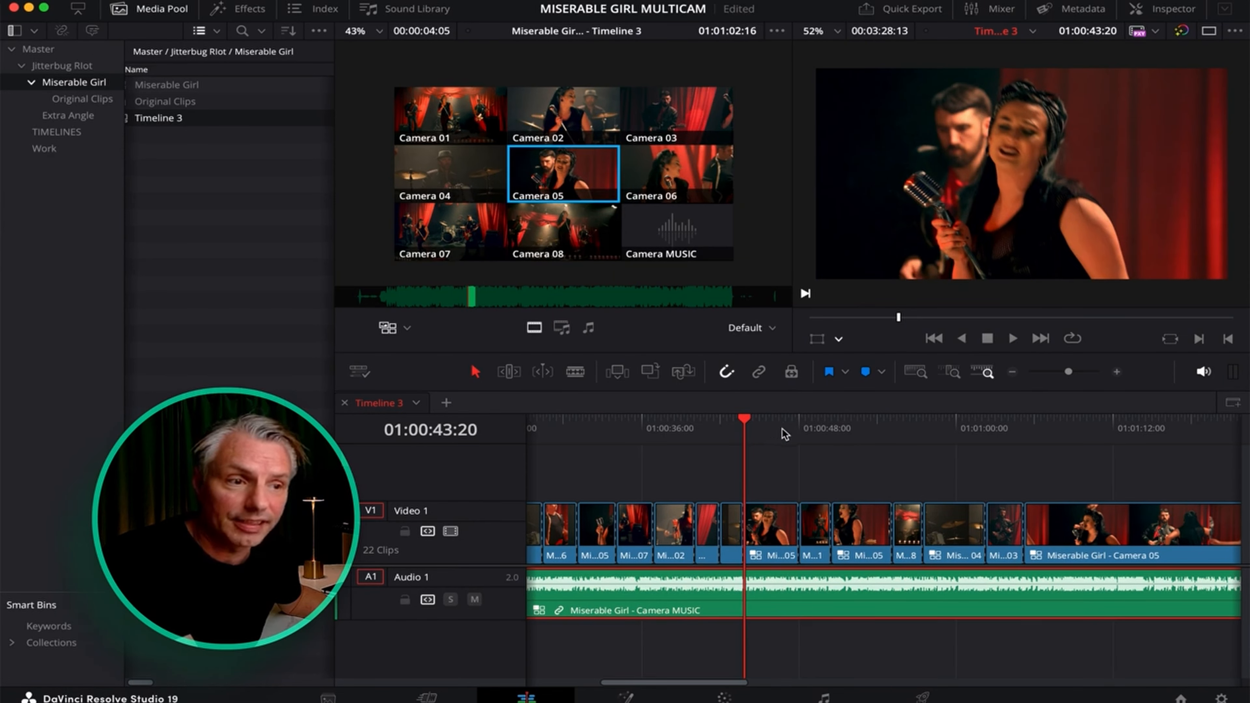
scroll(770, 521, left, 1)
click(772, 525)
scroll(772, 526, left, 3)
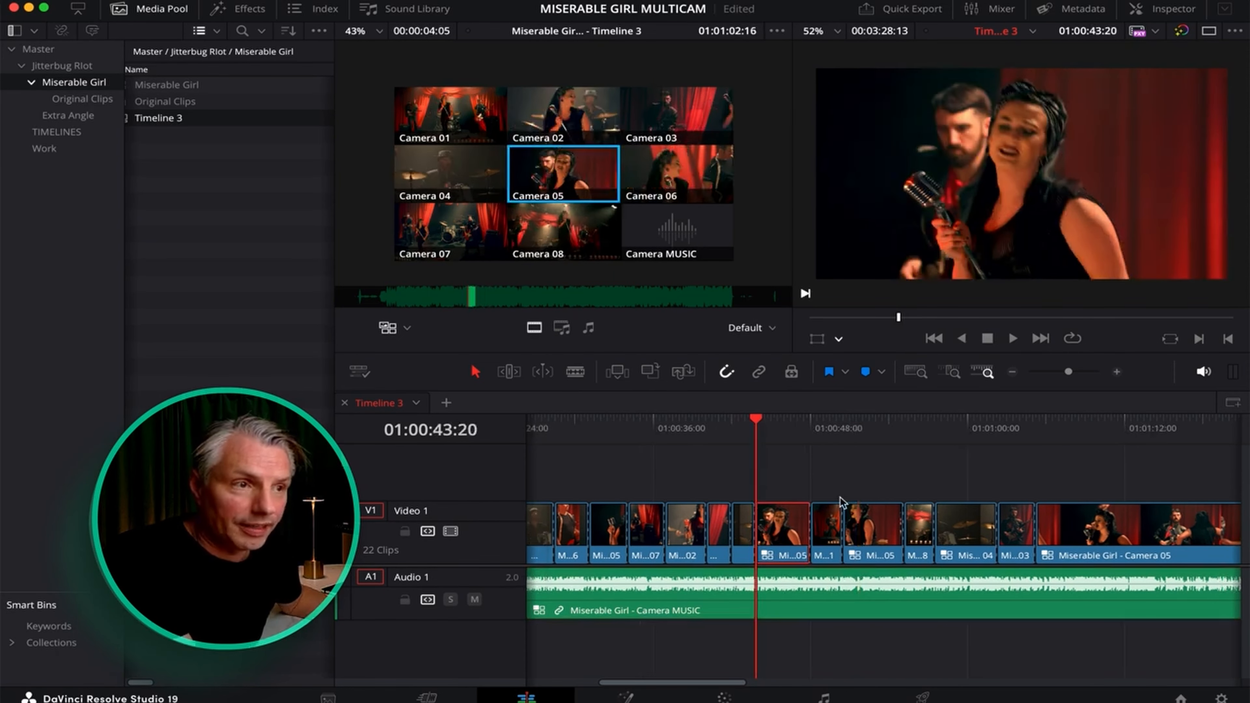
scroll(842, 504, right, 1)
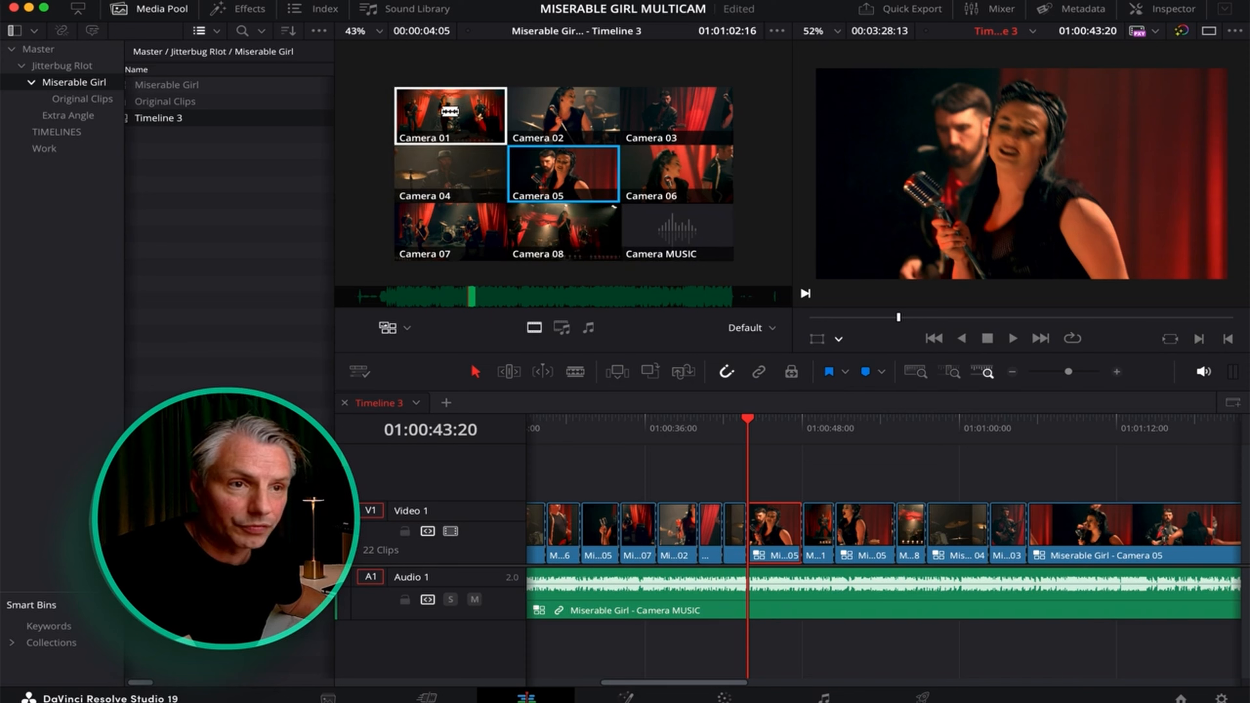
Switch the selected shot to Camera 01, then try Cameras 06, 05 and 02 on the next shot.
click(449, 112)
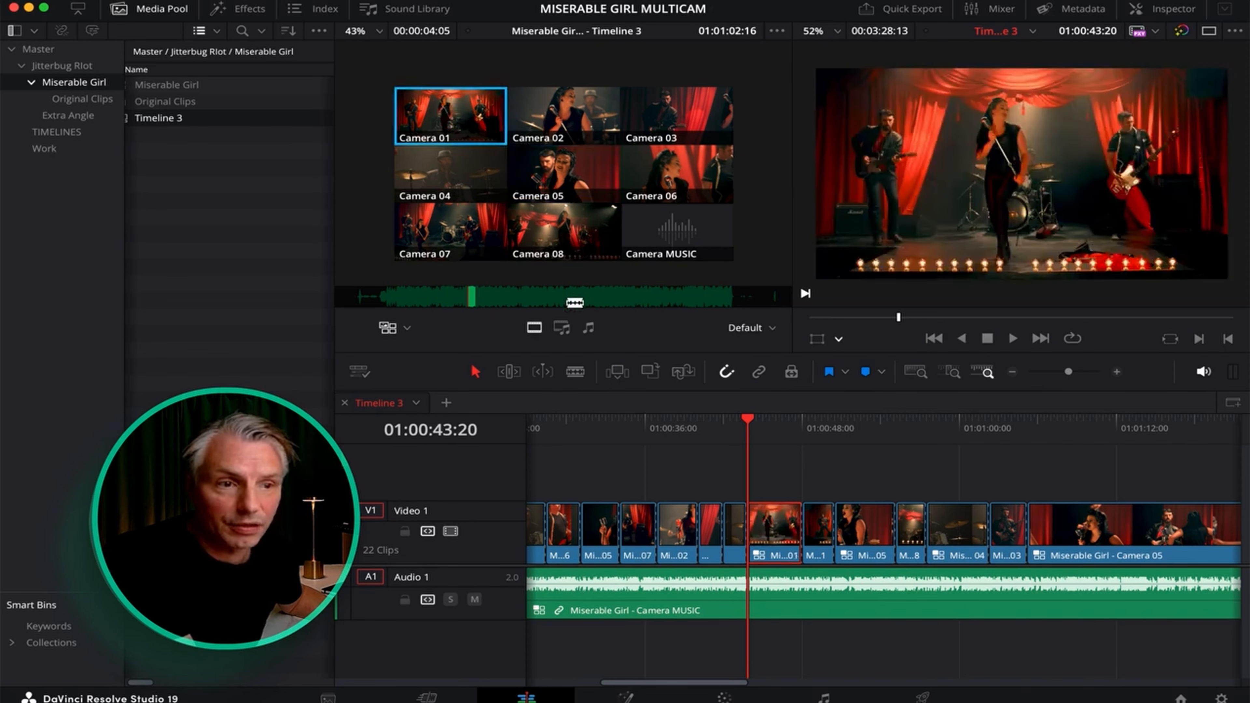
drag(851, 420, 832, 419)
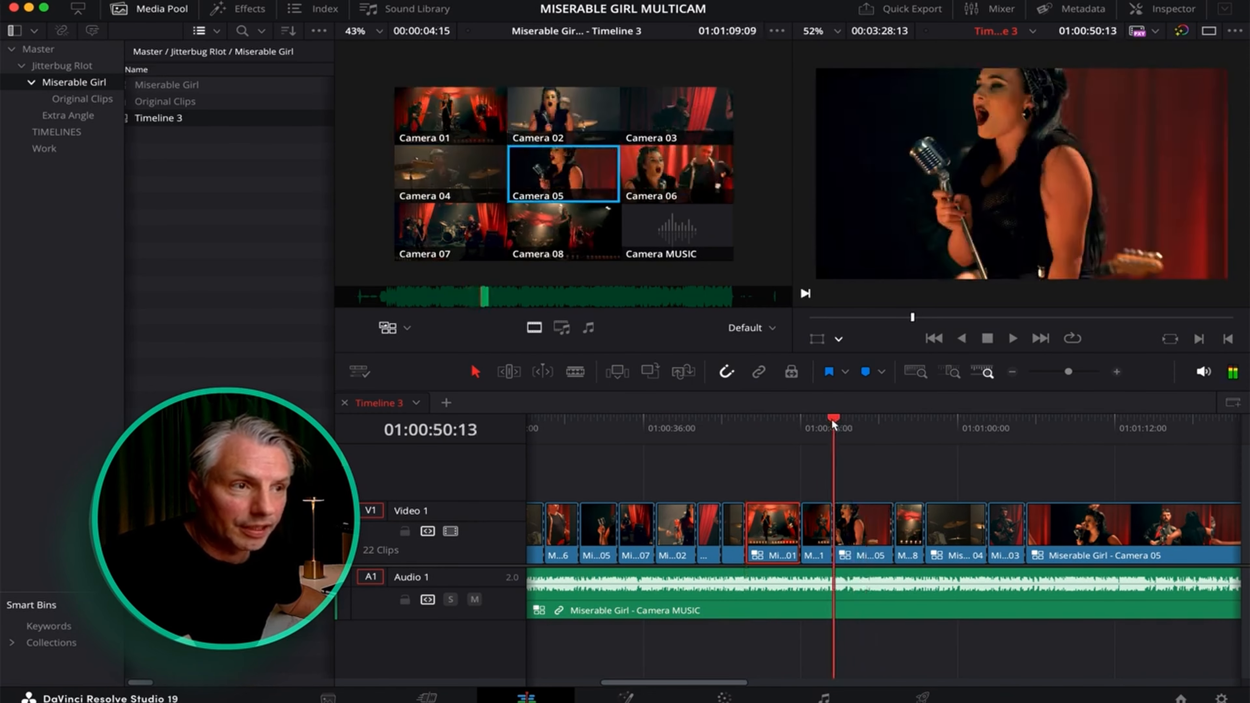
click(693, 167)
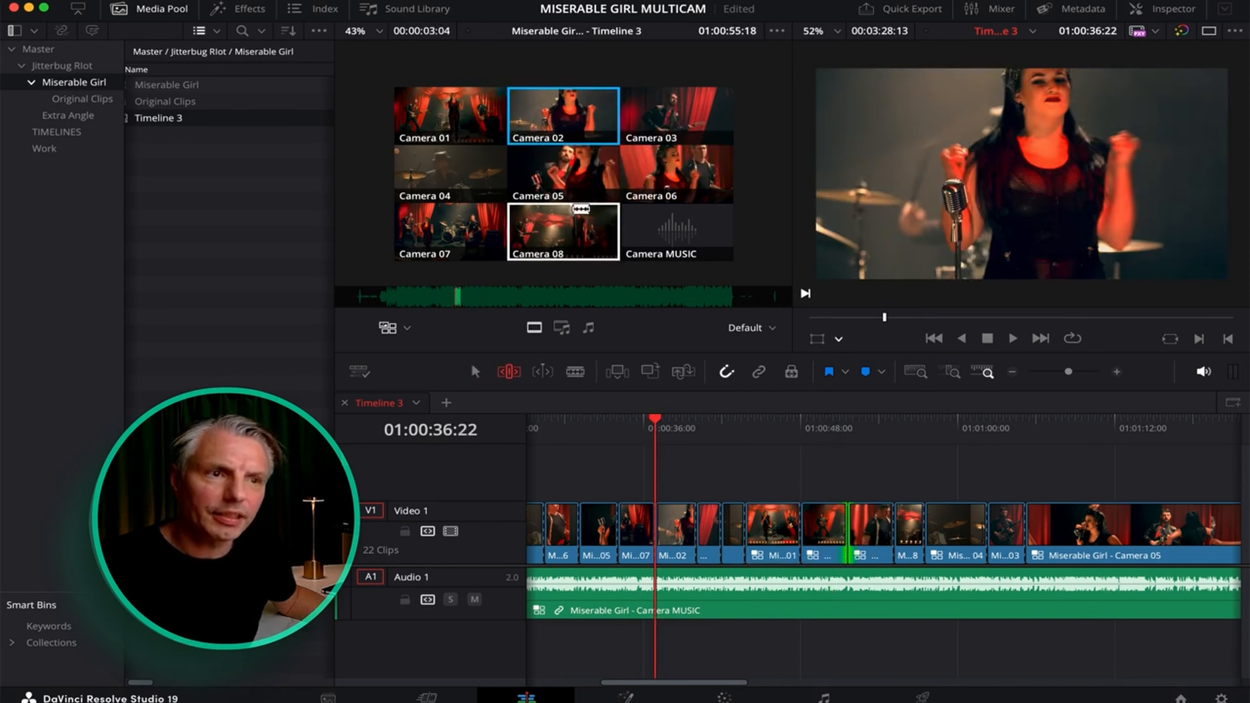
click(568, 178)
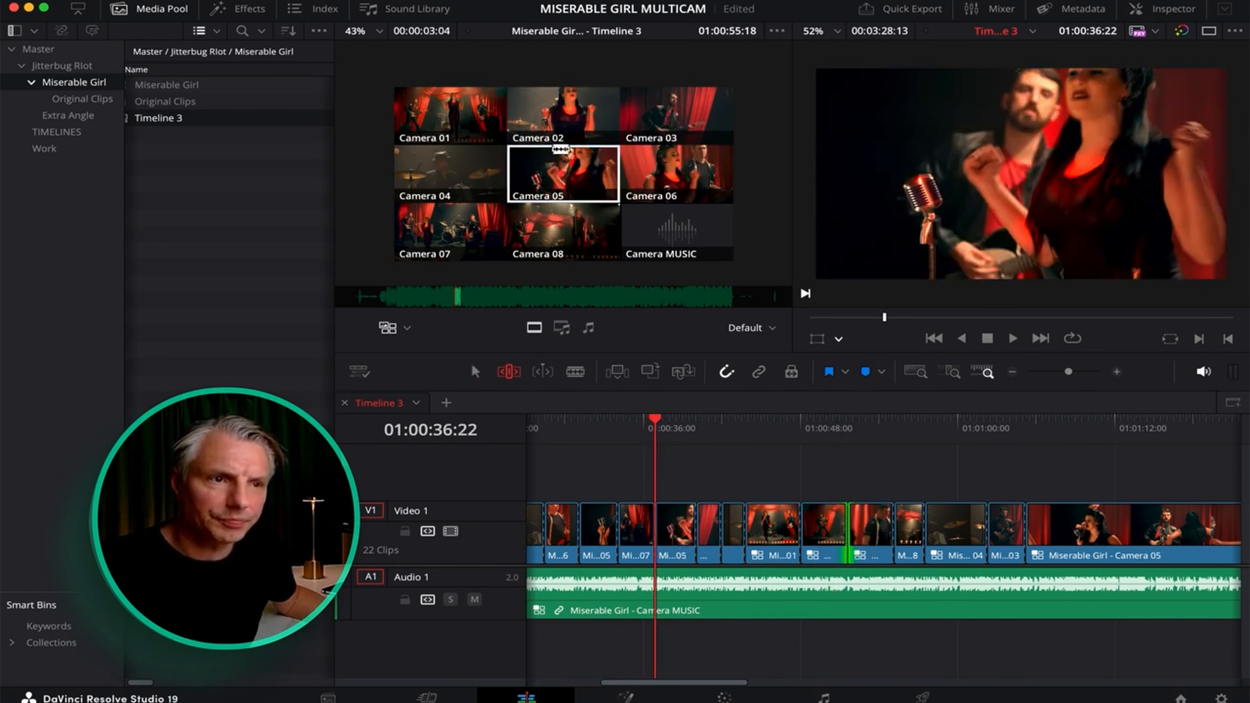
click(560, 140)
At about 01:00:38, try Cameras 05 and 02, then switch the shot to Camera 08.
click(674, 420)
drag(674, 419, 675, 421)
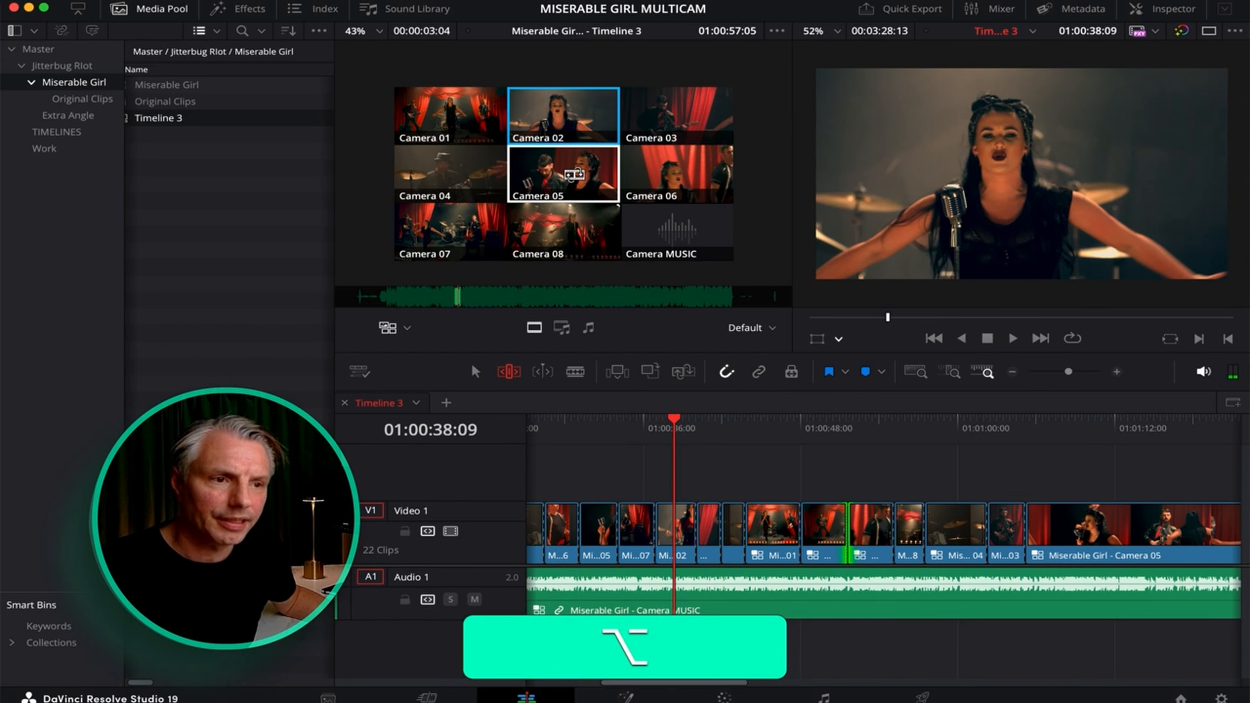
alt+click(574, 175)
click(664, 422)
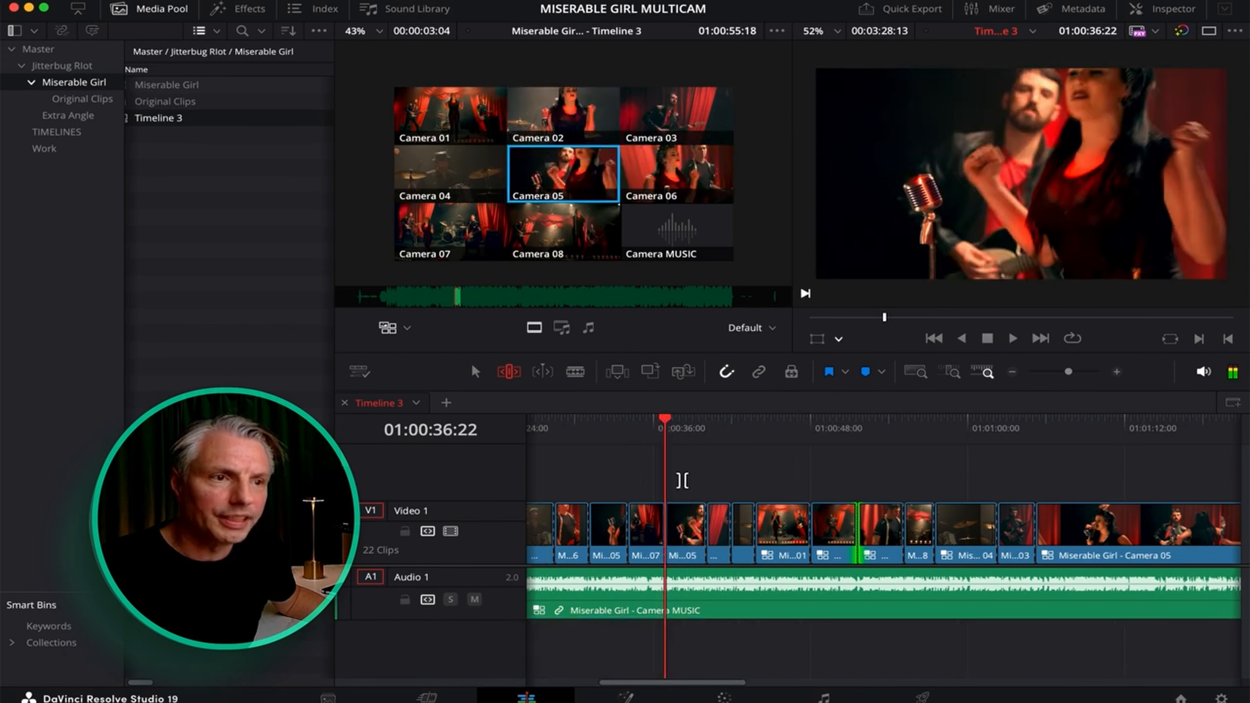
alt+click(567, 112)
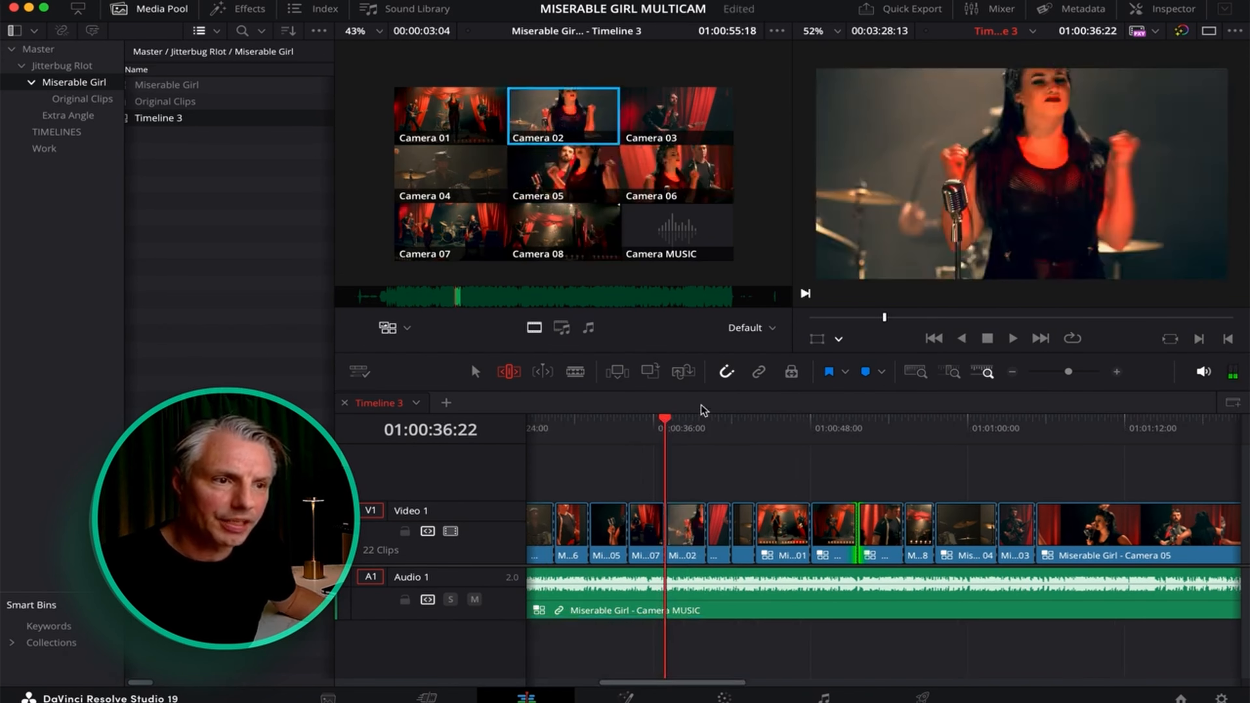
click(684, 425)
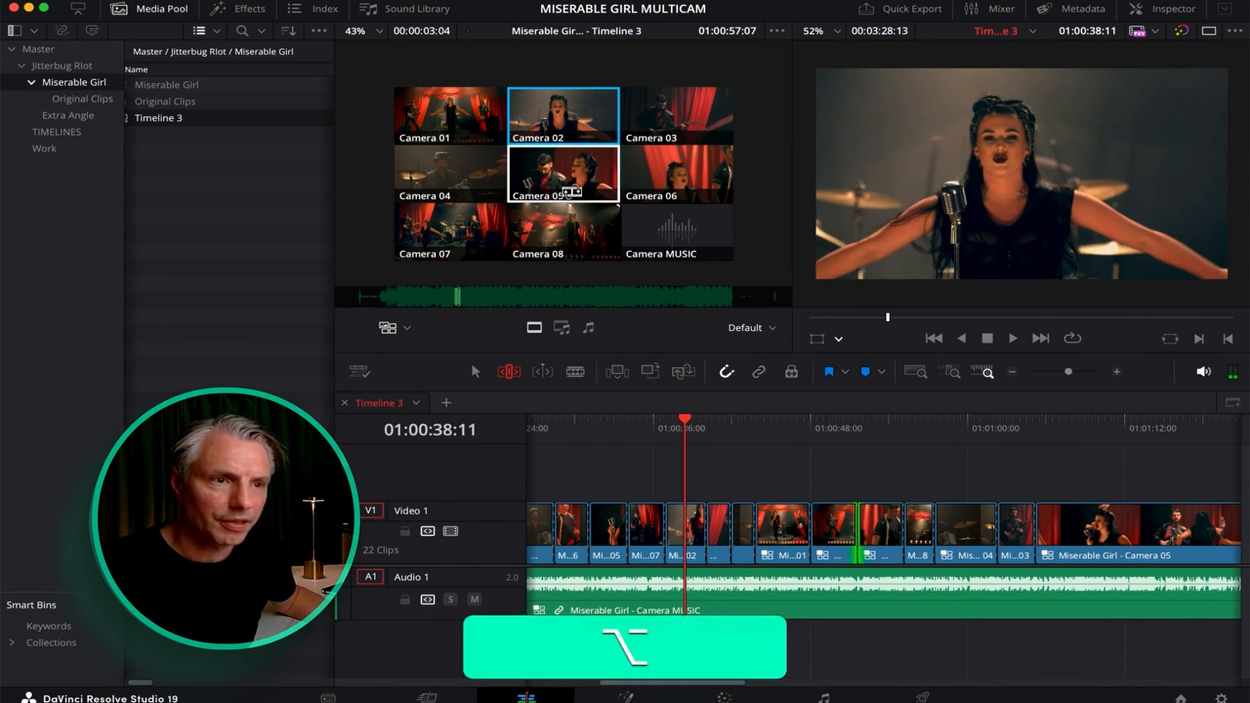
alt+click(571, 238)
alt+click(564, 115)
drag(863, 527, 846, 527)
drag(854, 526, 896, 526)
drag(876, 425, 775, 425)
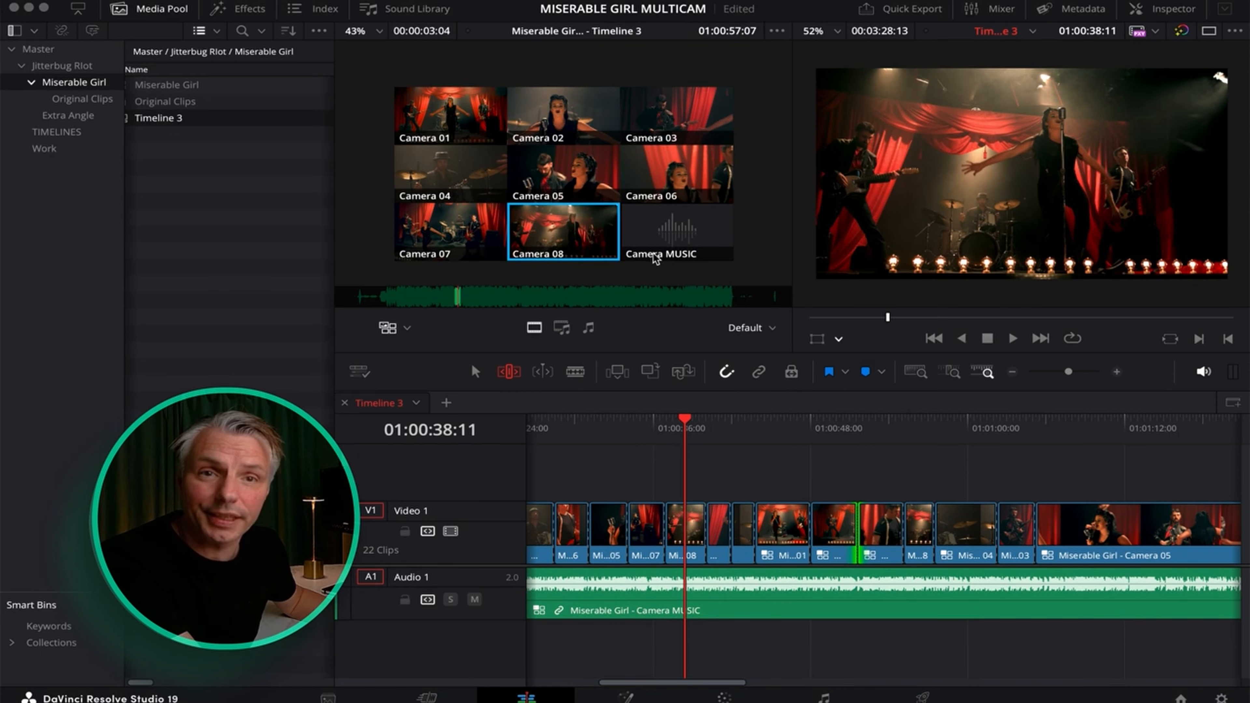
Show JBR_09.mov from the Extra Angle bin and try dragging it into the multicam angles.
click(59, 120)
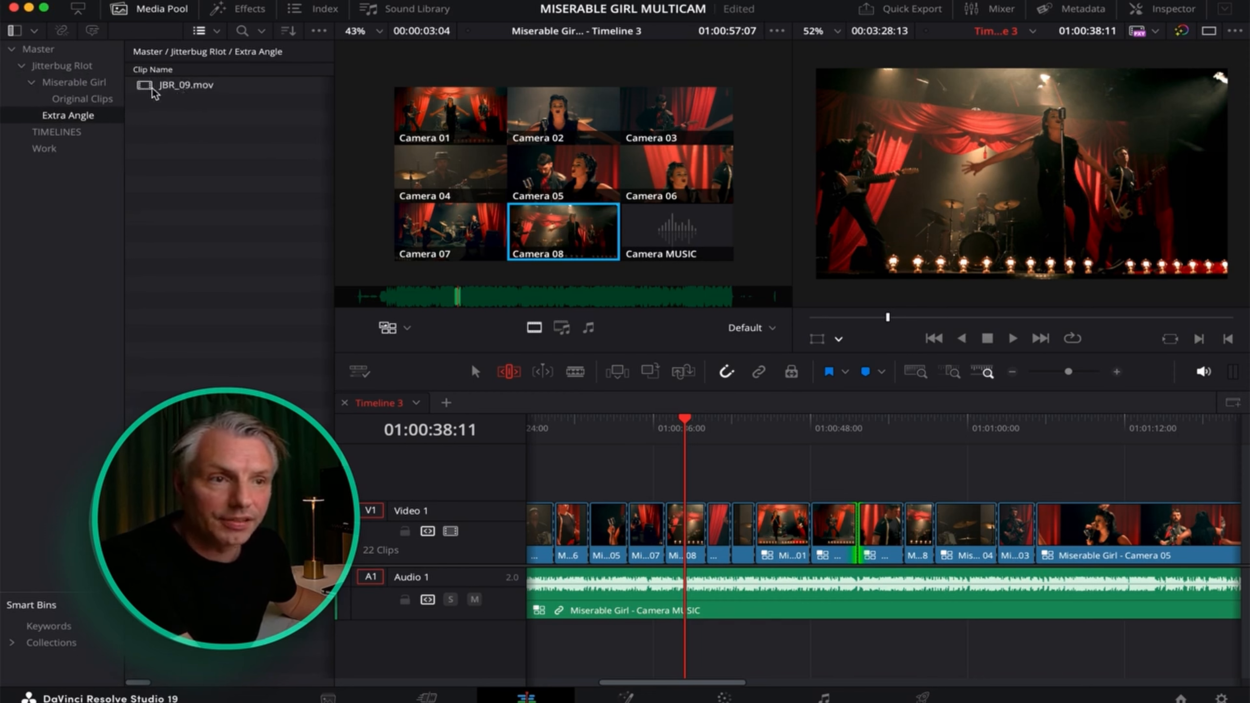
drag(154, 92, 615, 239)
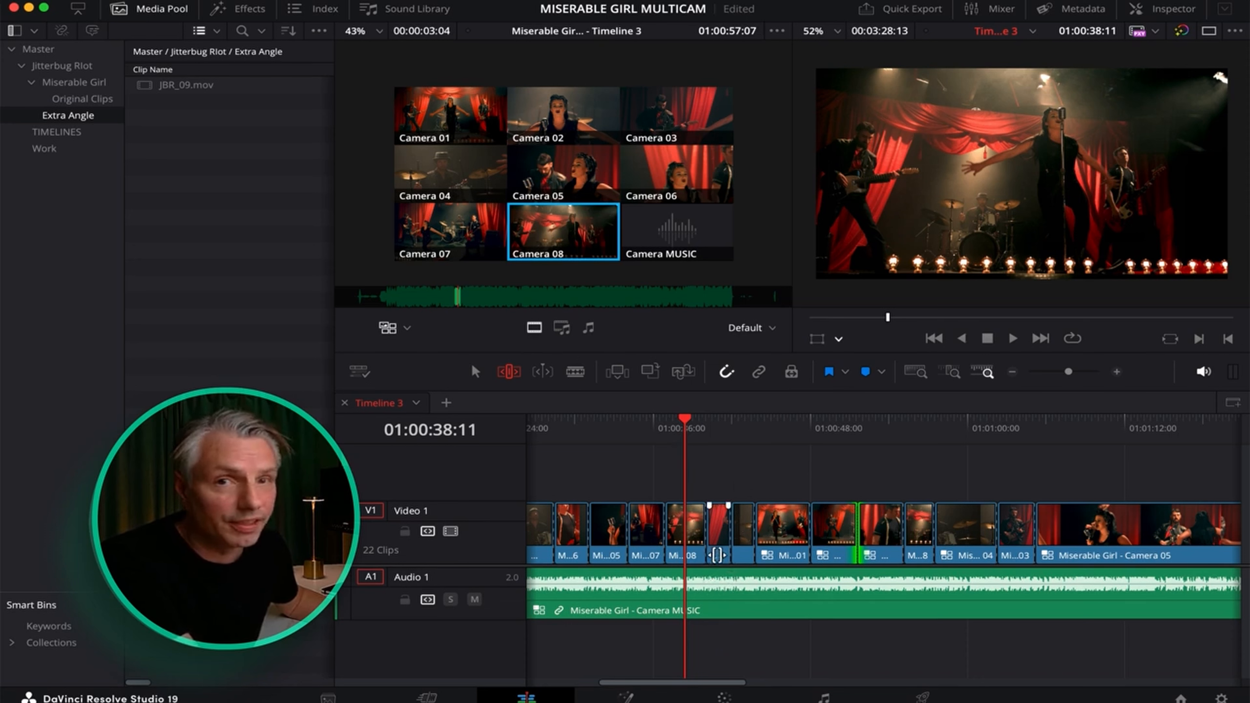
scroll(718, 545, left, 2)
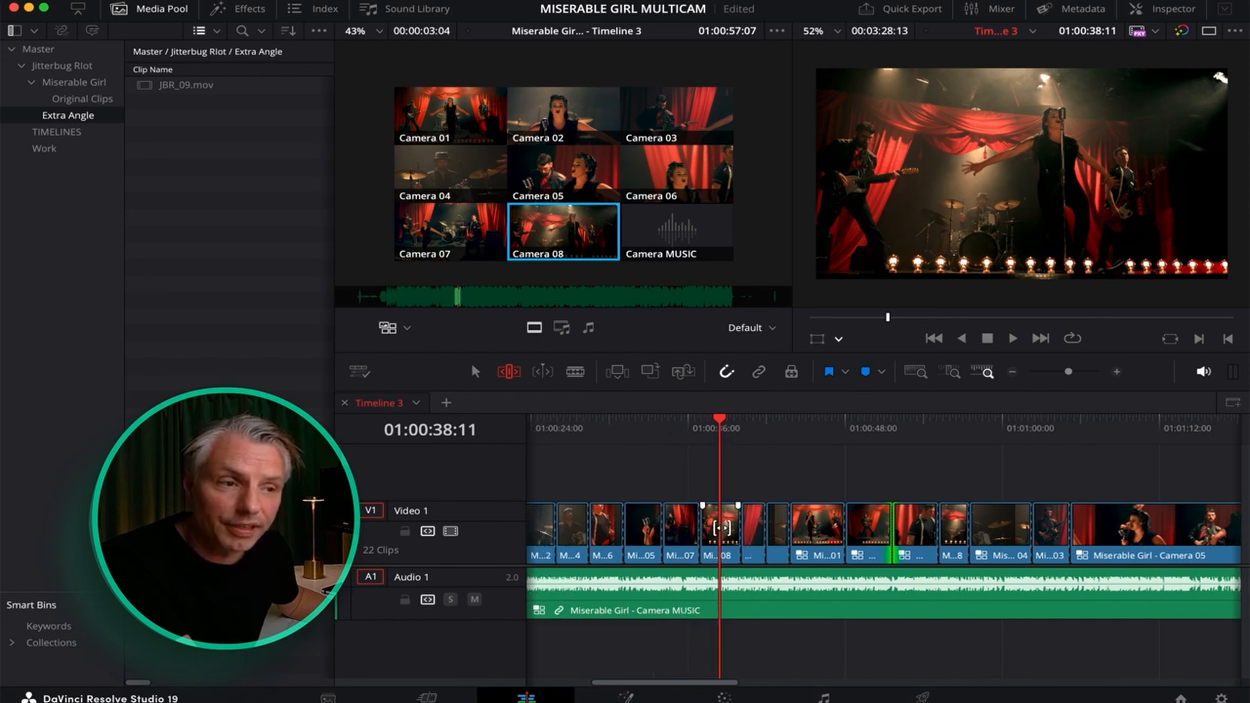
scroll(721, 528, left, 1)
Open the Miserable Girl multicam clip in its own timeline and scroll through its V1–V8 camera tracks.
right_click(735, 529)
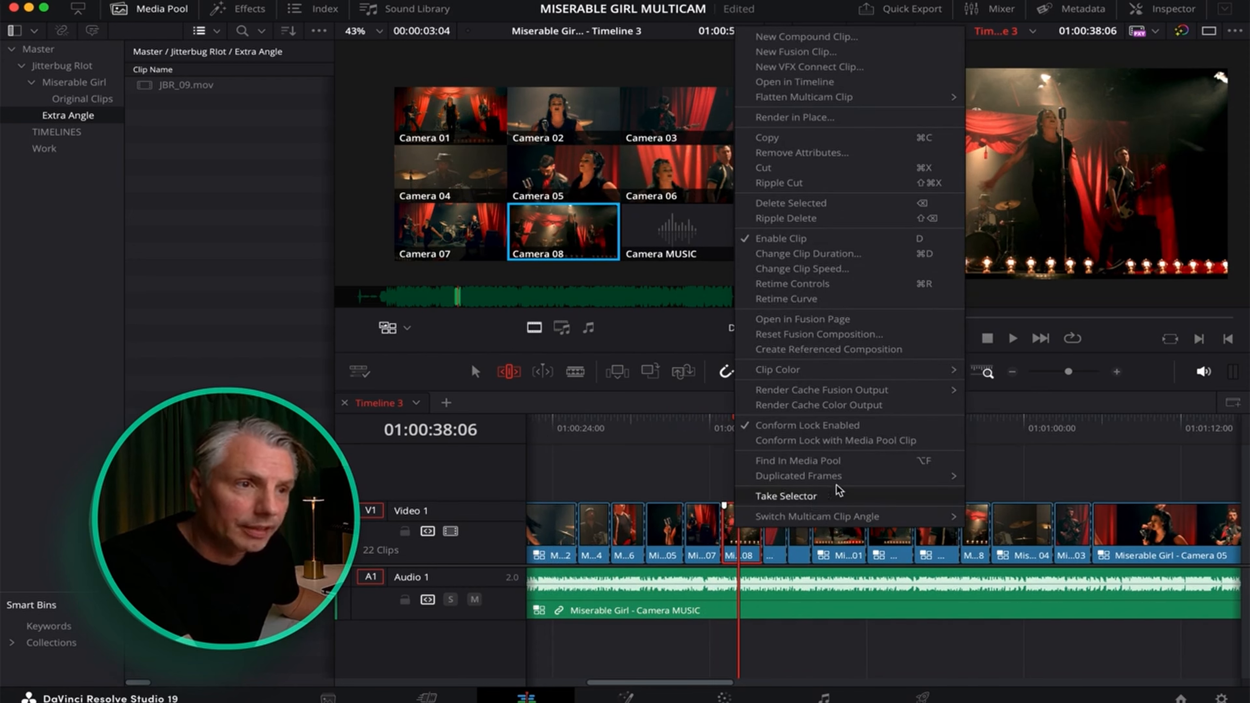
click(817, 84)
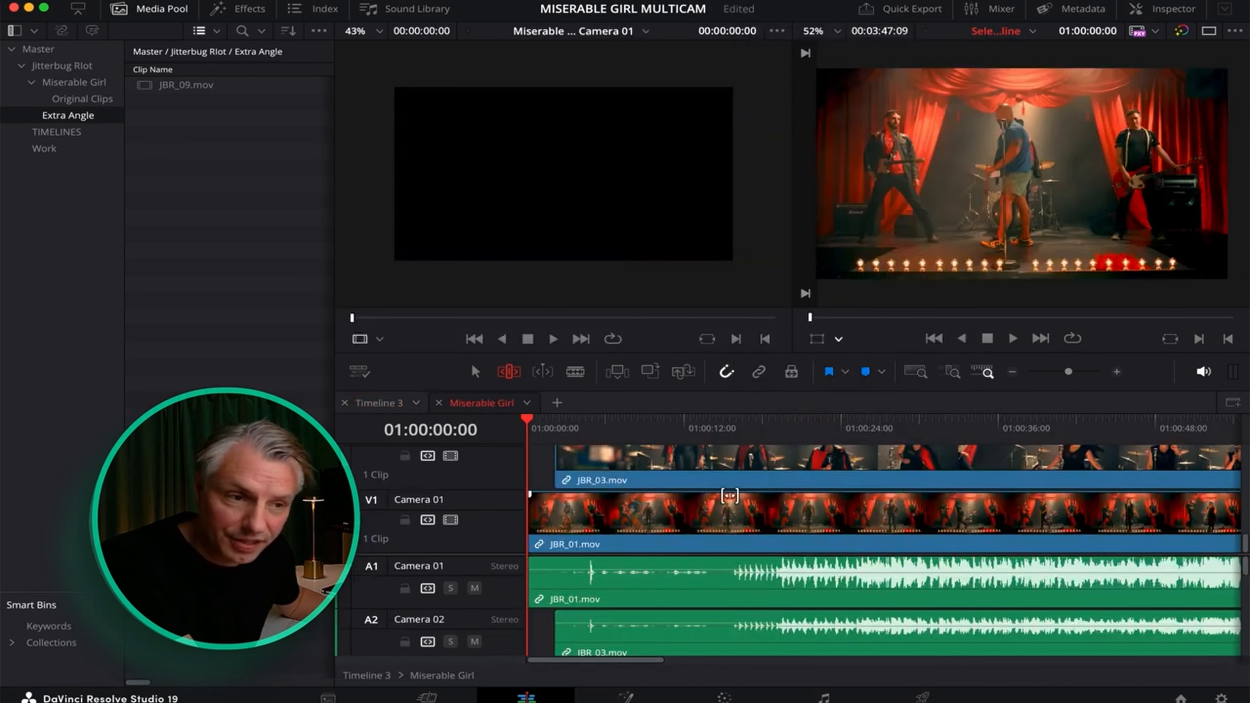
scroll(728, 481, up, 4)
scroll(728, 481, up, 5)
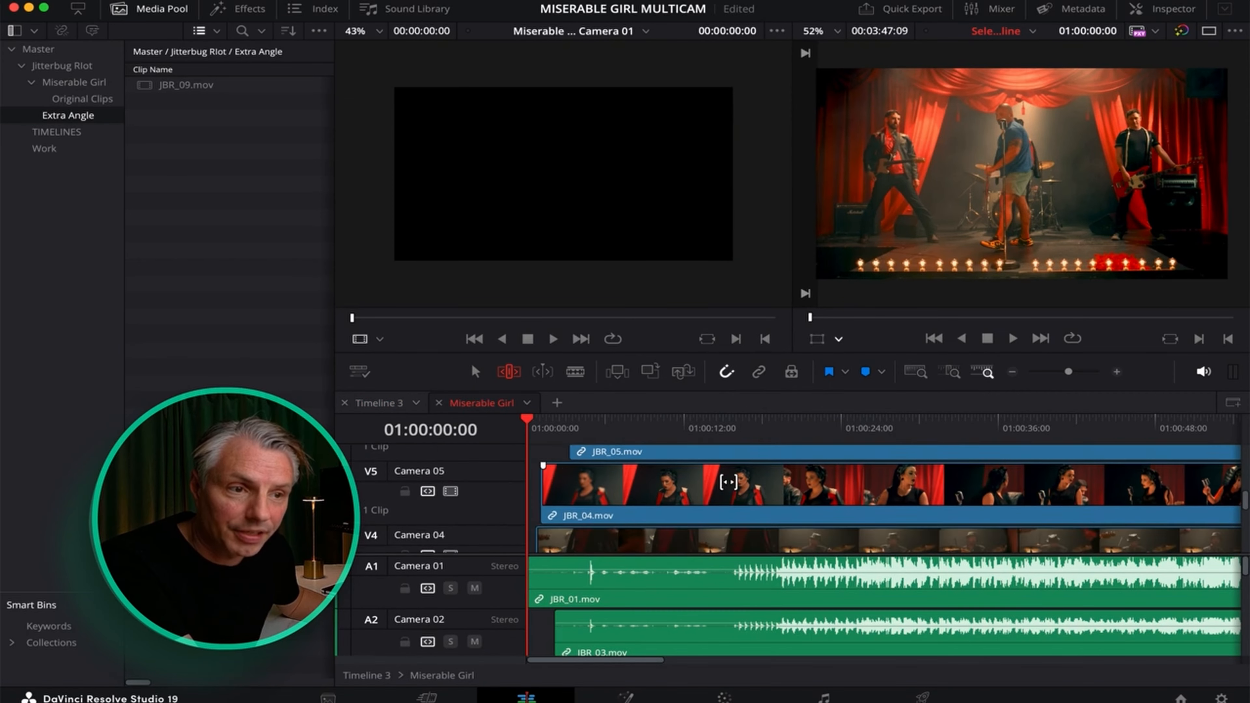
scroll(728, 481, down, 9)
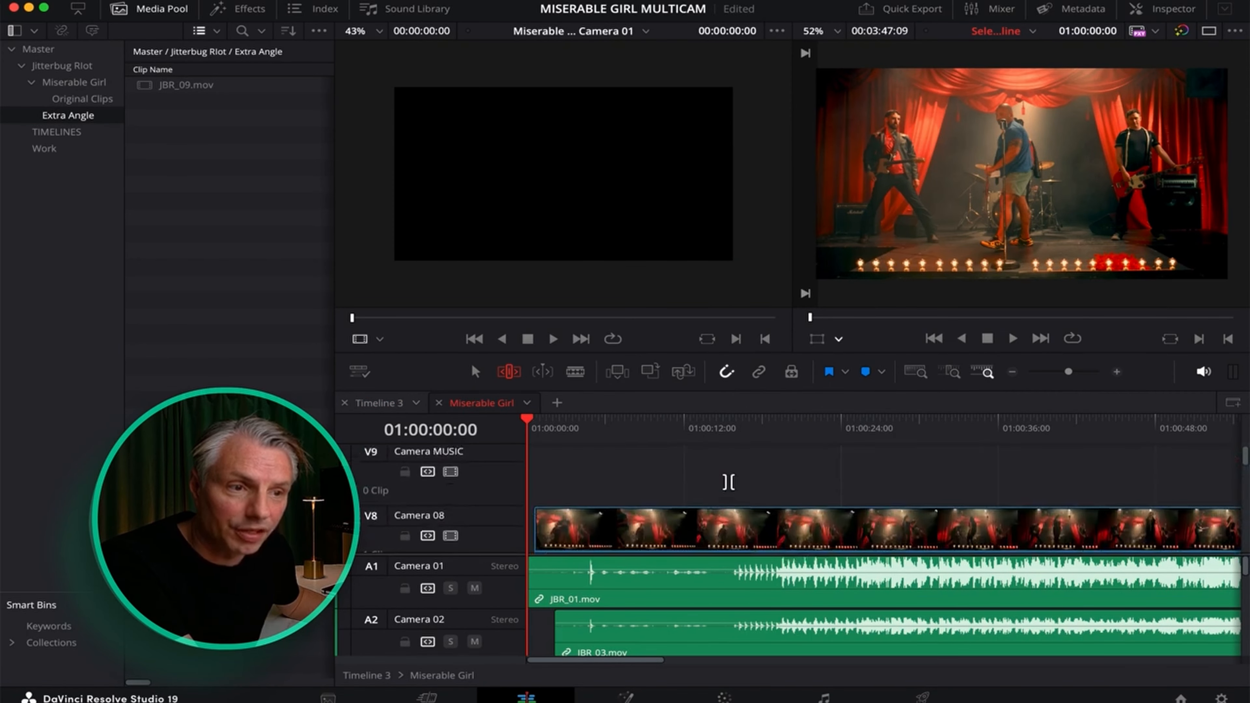
scroll(771, 611, down, 4)
scroll(771, 610, down, 1)
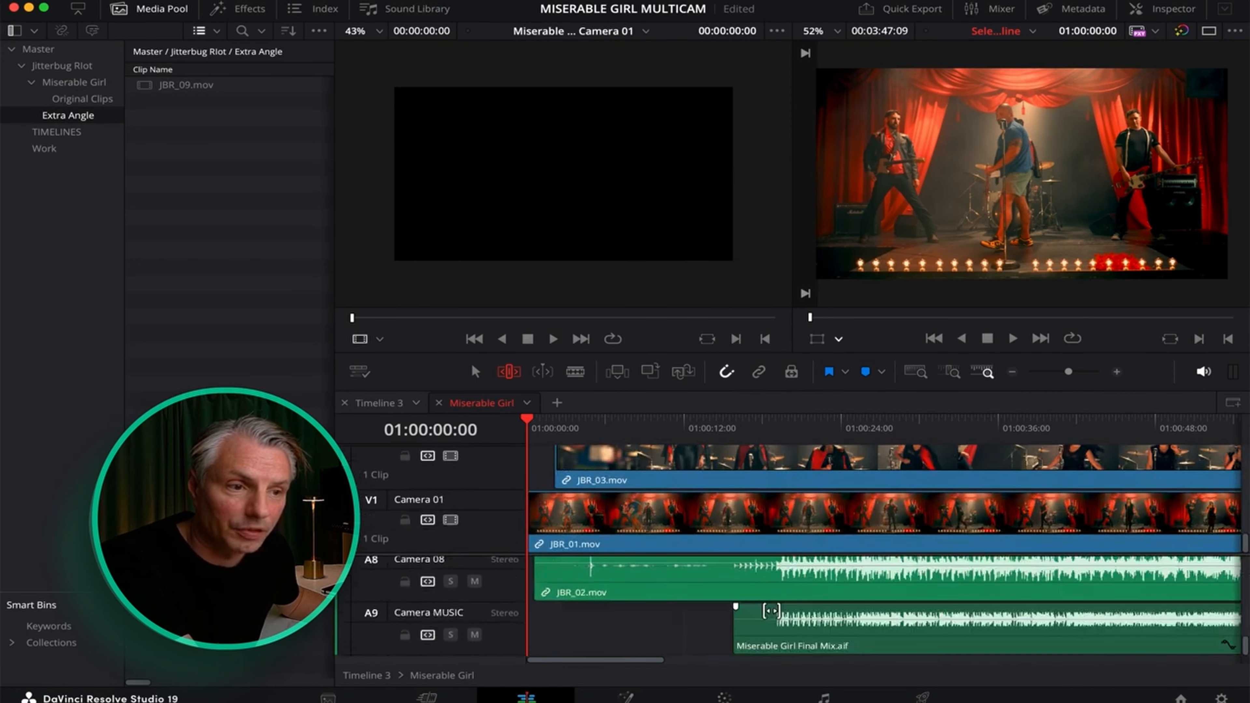
scroll(773, 604, up, 5)
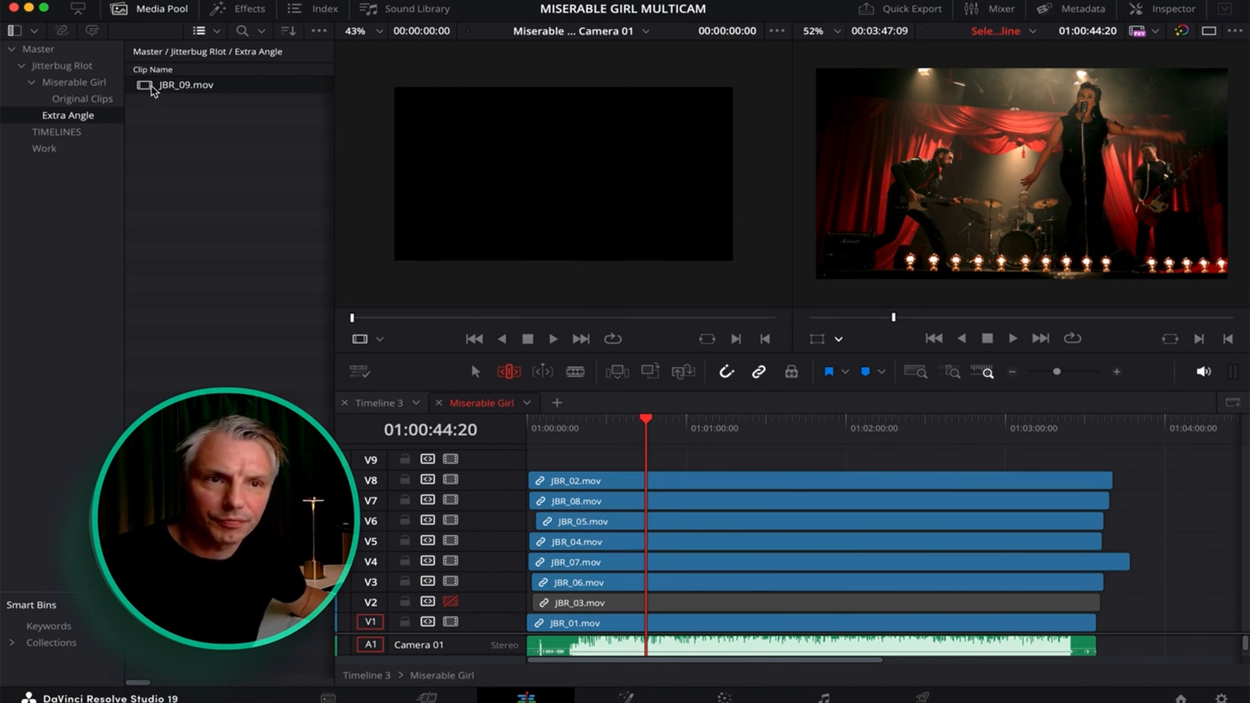
Add a new Angle 10 track and place JBR_09.mov on it.
right_click(493, 458)
click(540, 472)
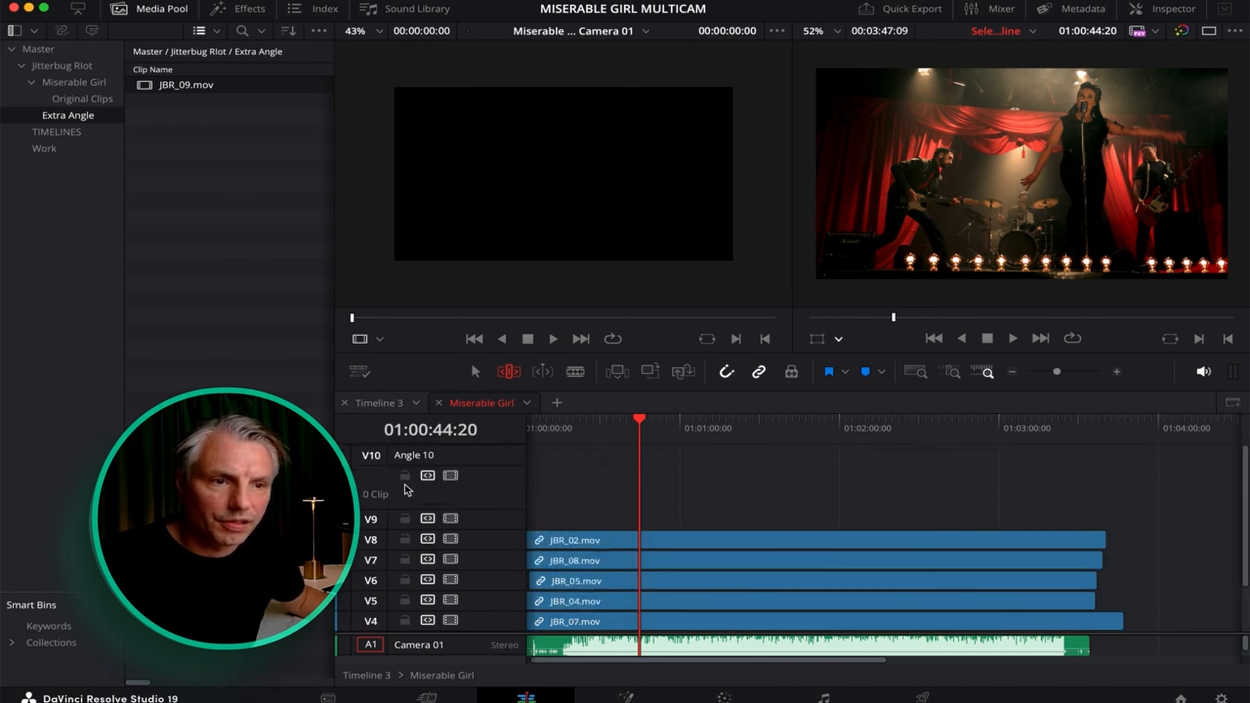
drag(143, 91, 660, 484)
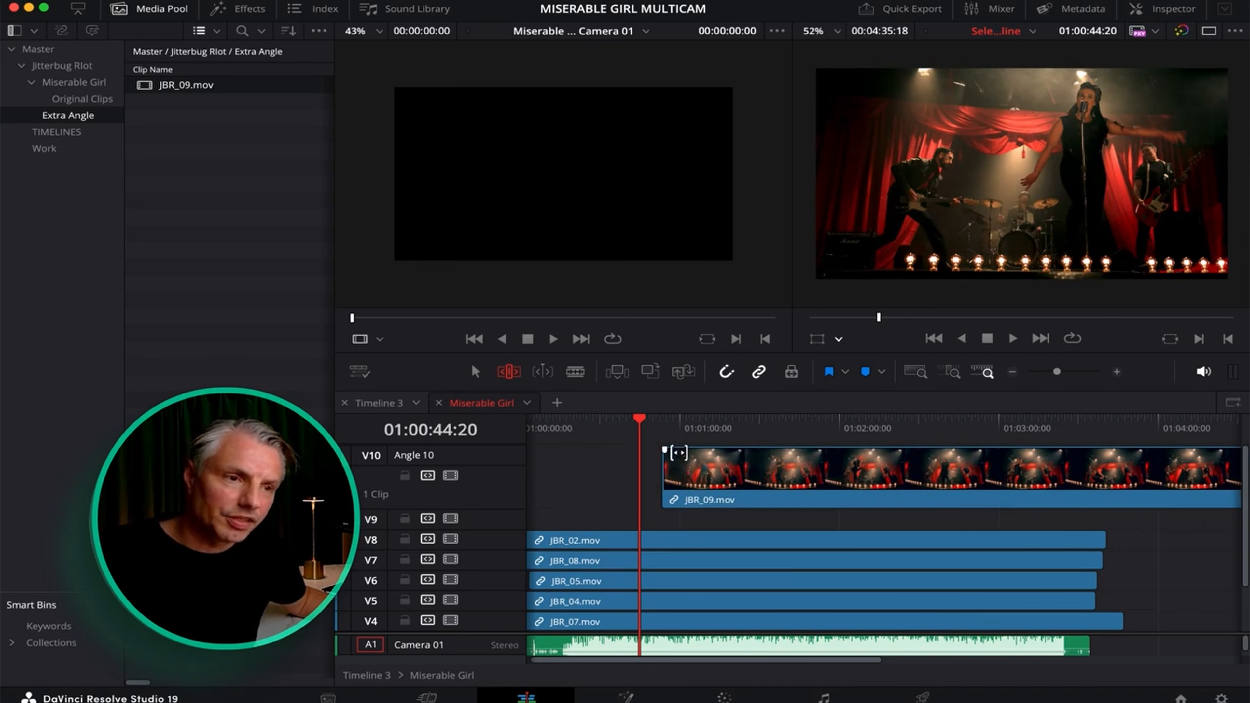
drag(679, 422, 705, 425)
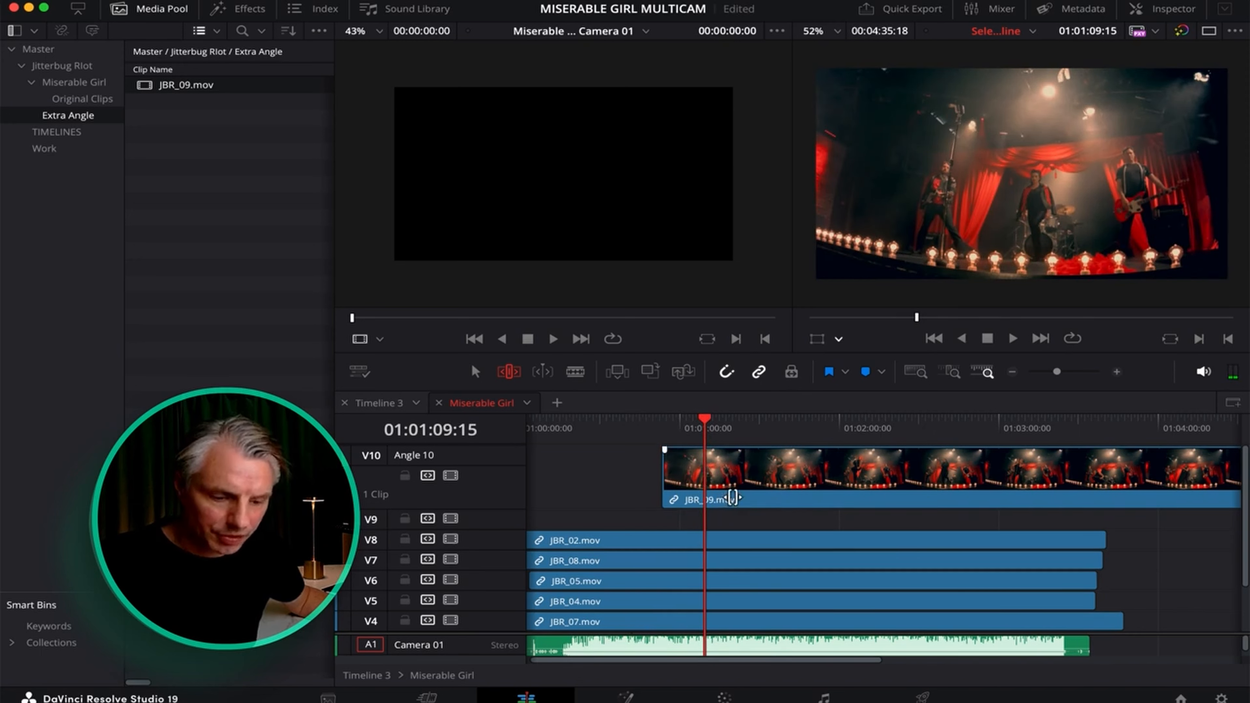
Select JBR_09.mov together with JBR_02.mov and bring up Automatically Align Clips set to Waveform.
key(shift)
shift+click(697, 470)
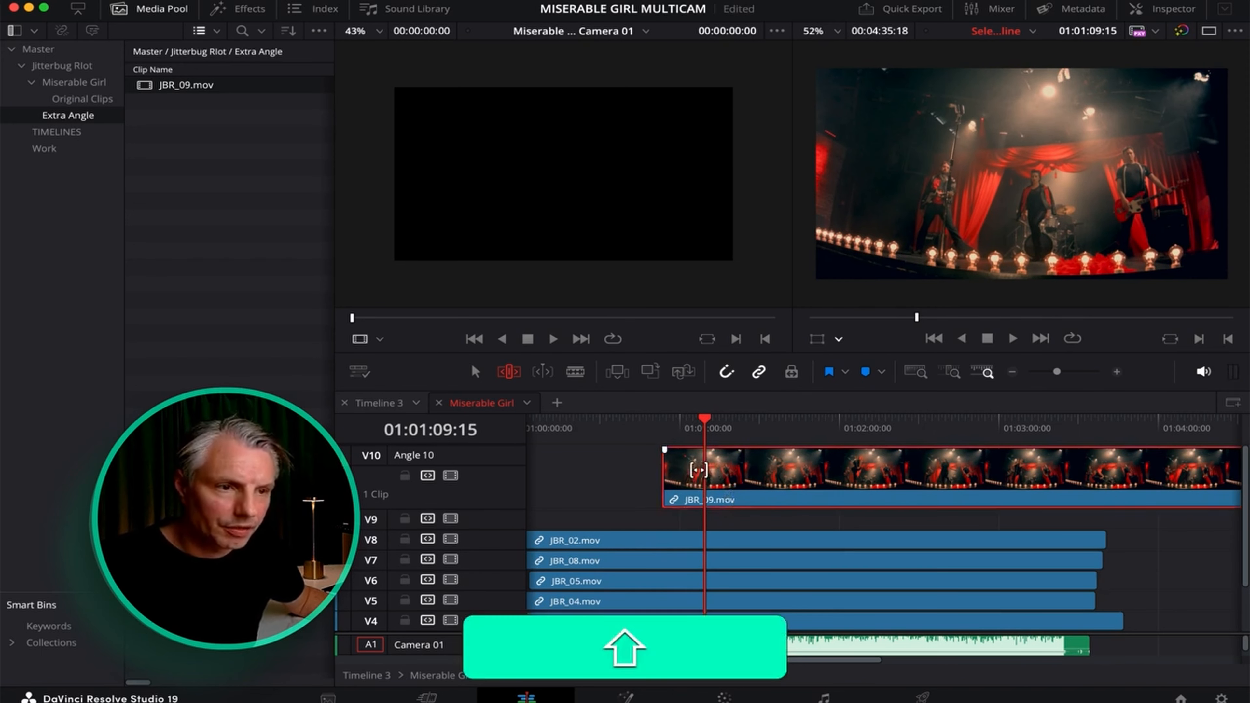
shift+click(645, 539)
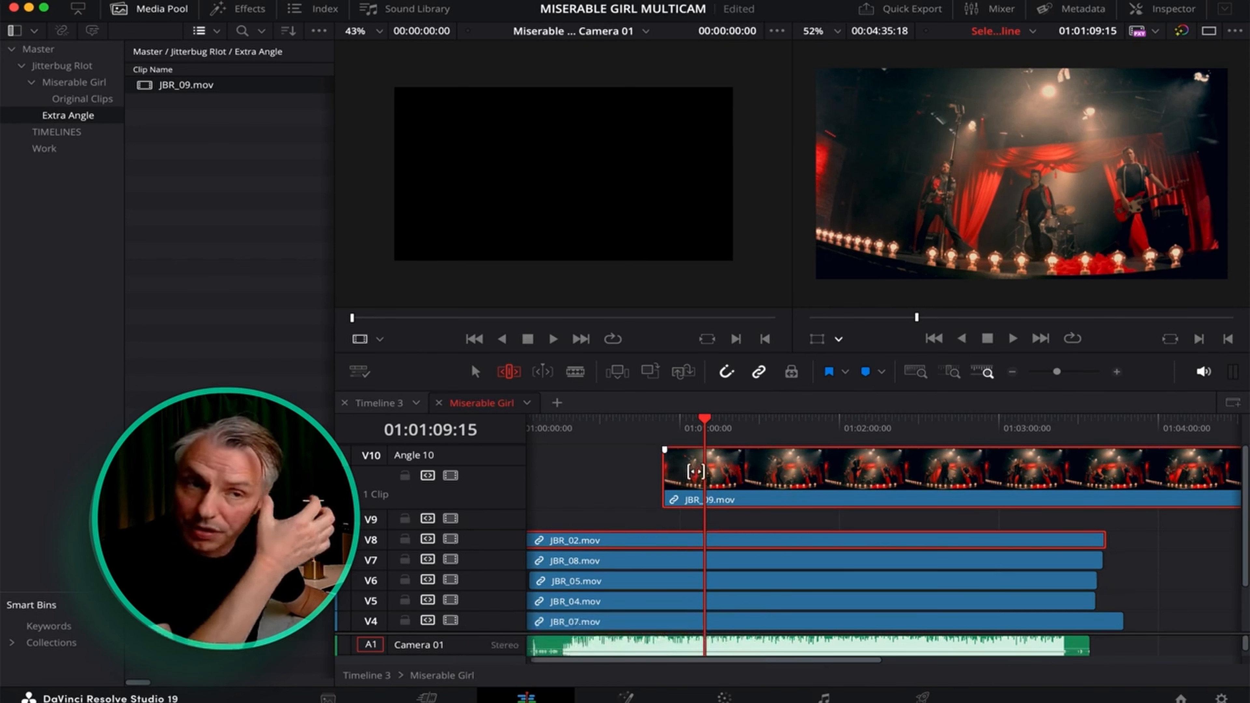
right_click(722, 476)
click(782, 244)
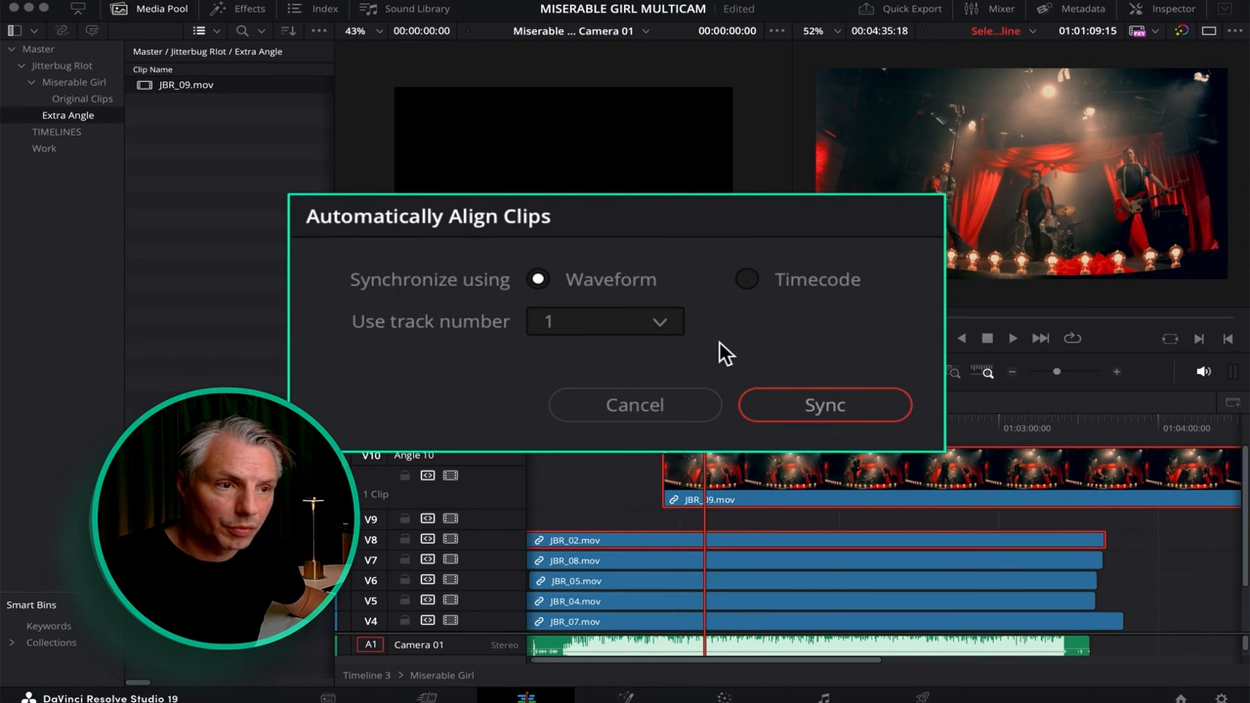
Sync JBR_09.mov to the other angles by waveform and check the alignment around 01:00:53:11.
click(832, 409)
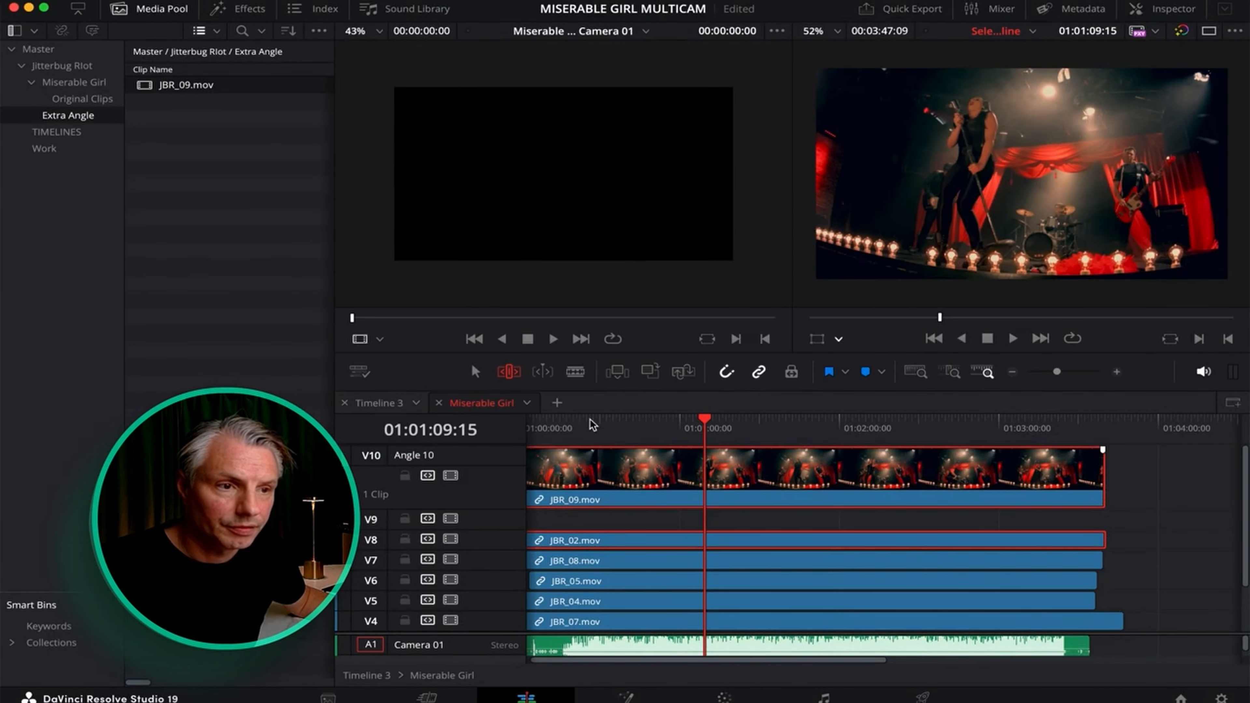
click(662, 424)
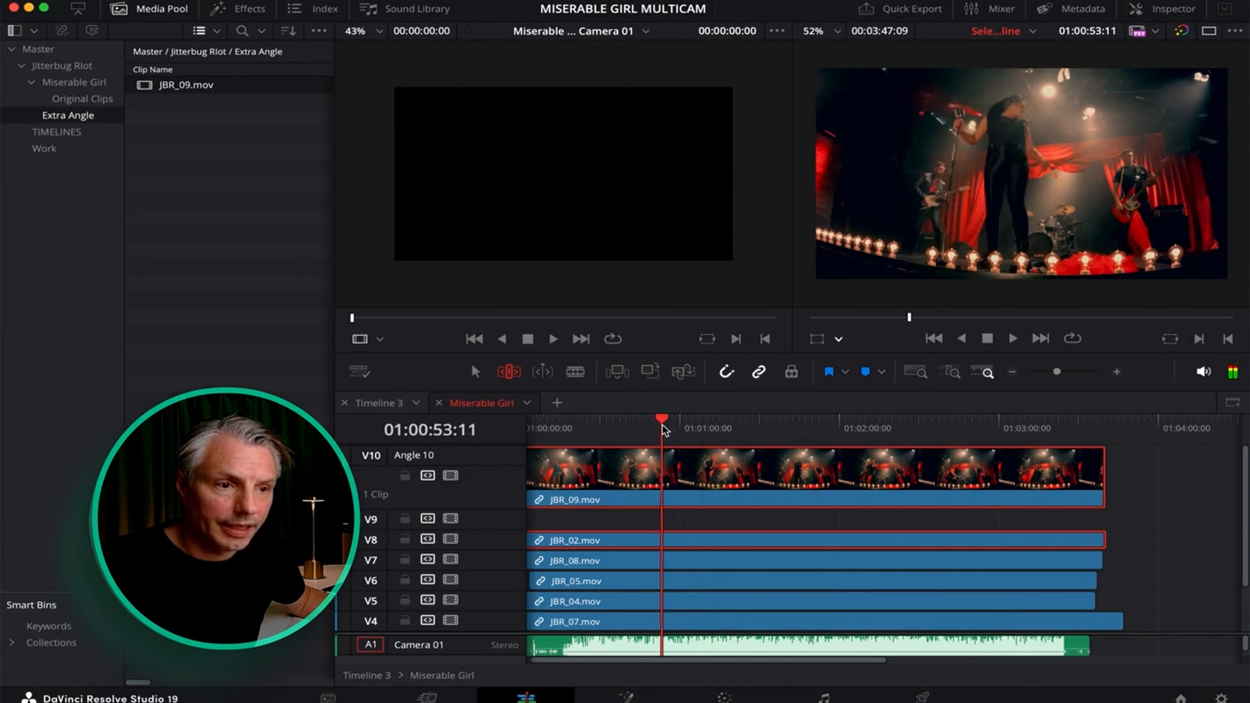
click(885, 519)
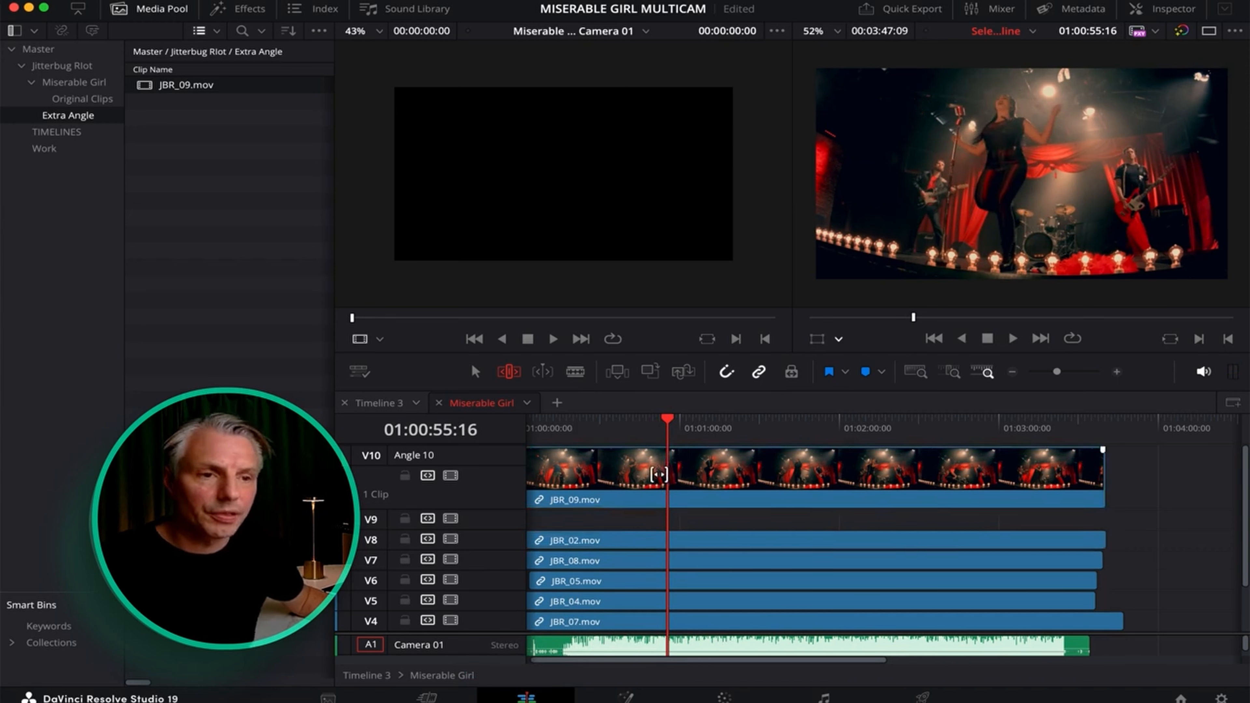
scroll(690, 463, left, 1)
scroll(691, 463, down, 1)
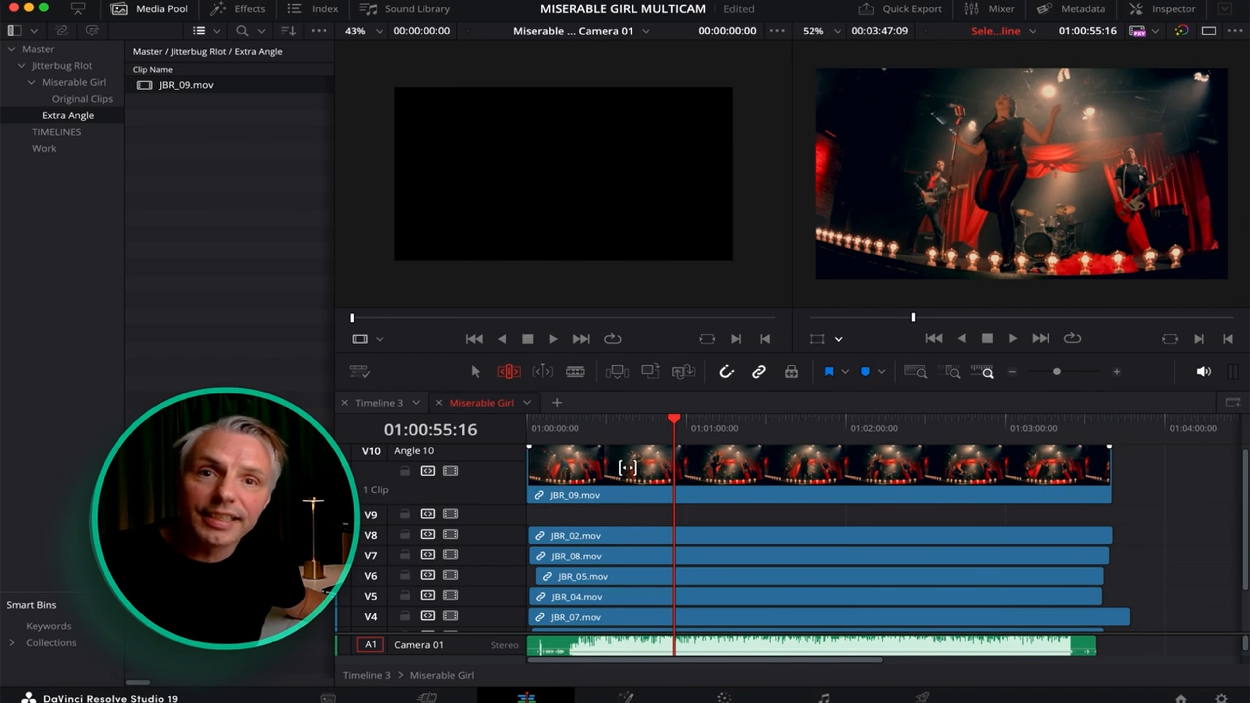
click(628, 467)
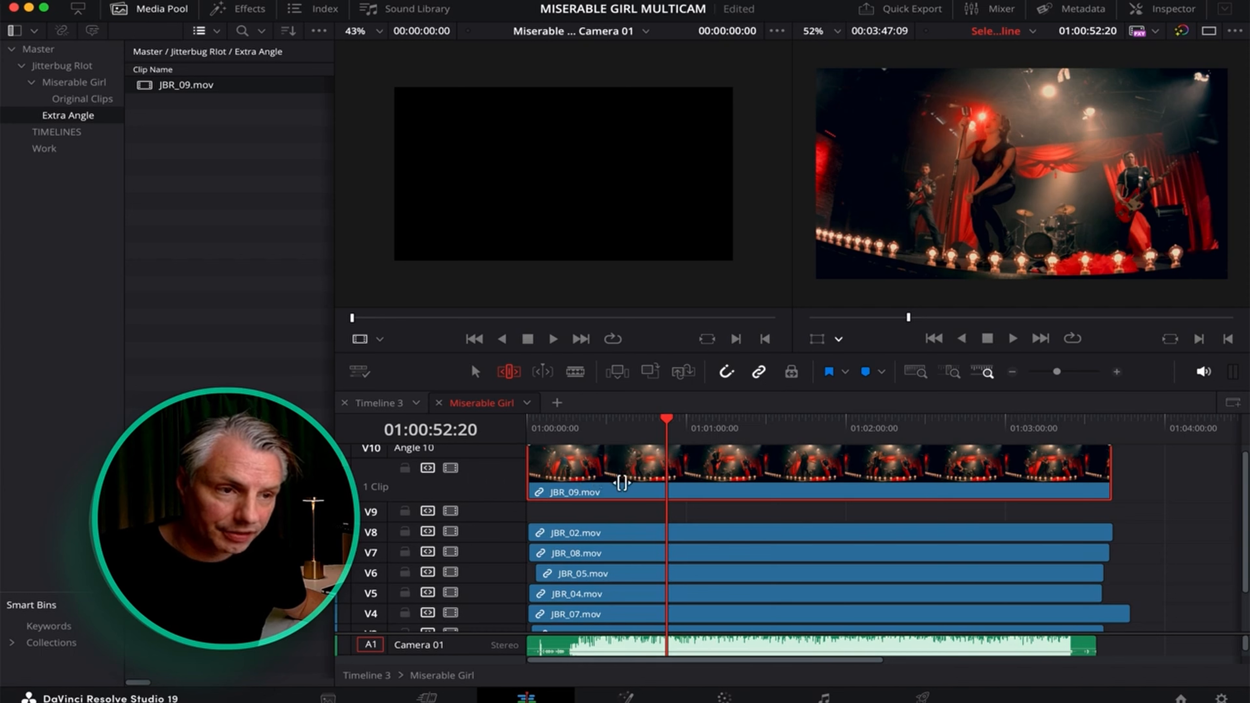
right_click(504, 485)
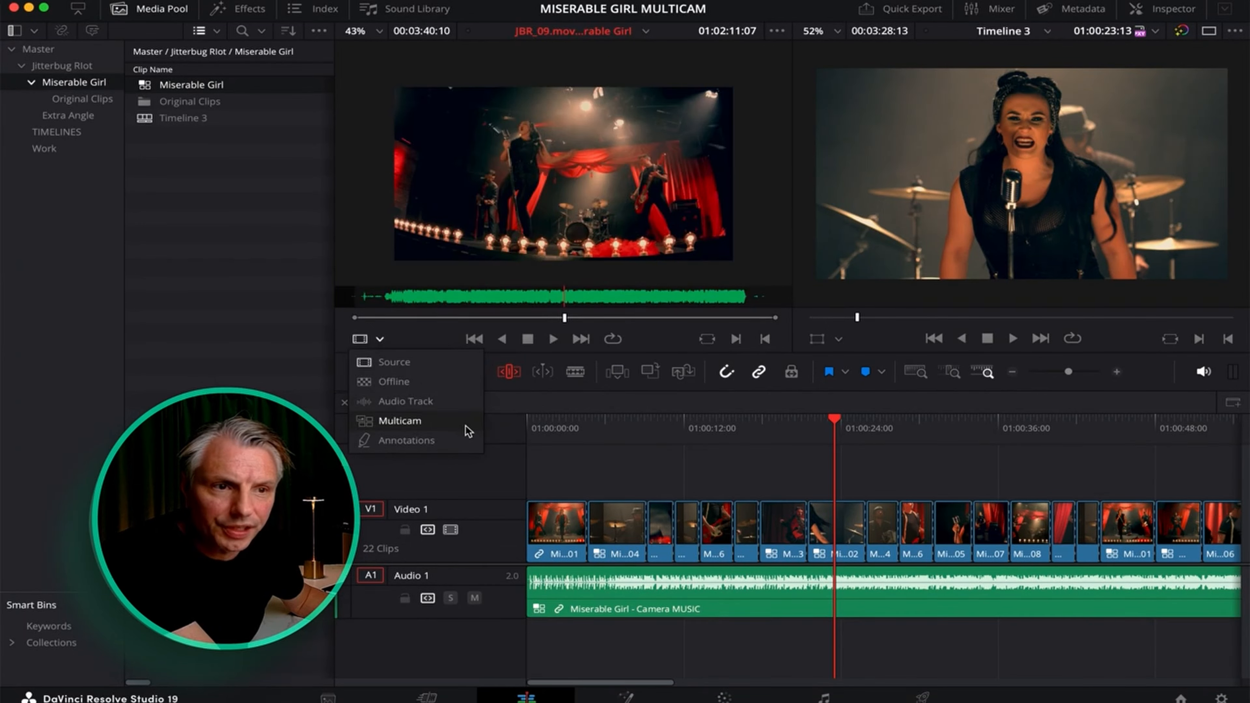
Switch the source viewer to Multicam and set a 3x3 angle grid so Angle 10 appears.
click(465, 426)
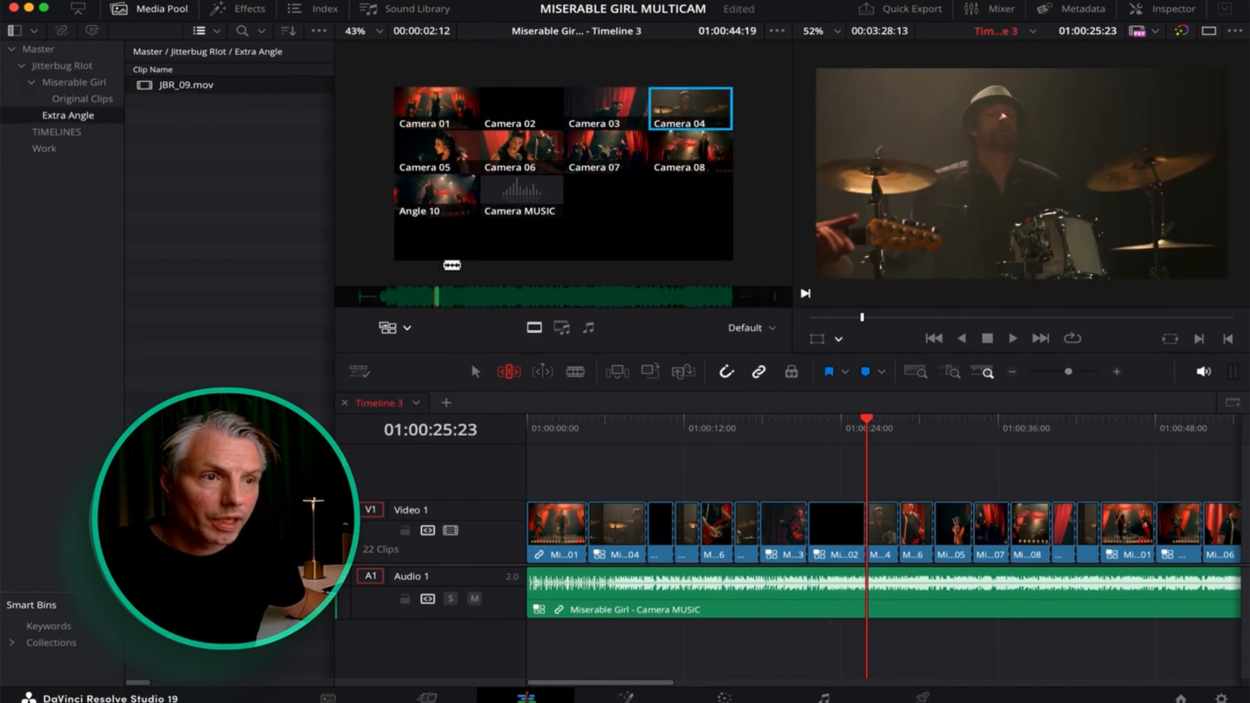
drag(453, 263, 443, 157)
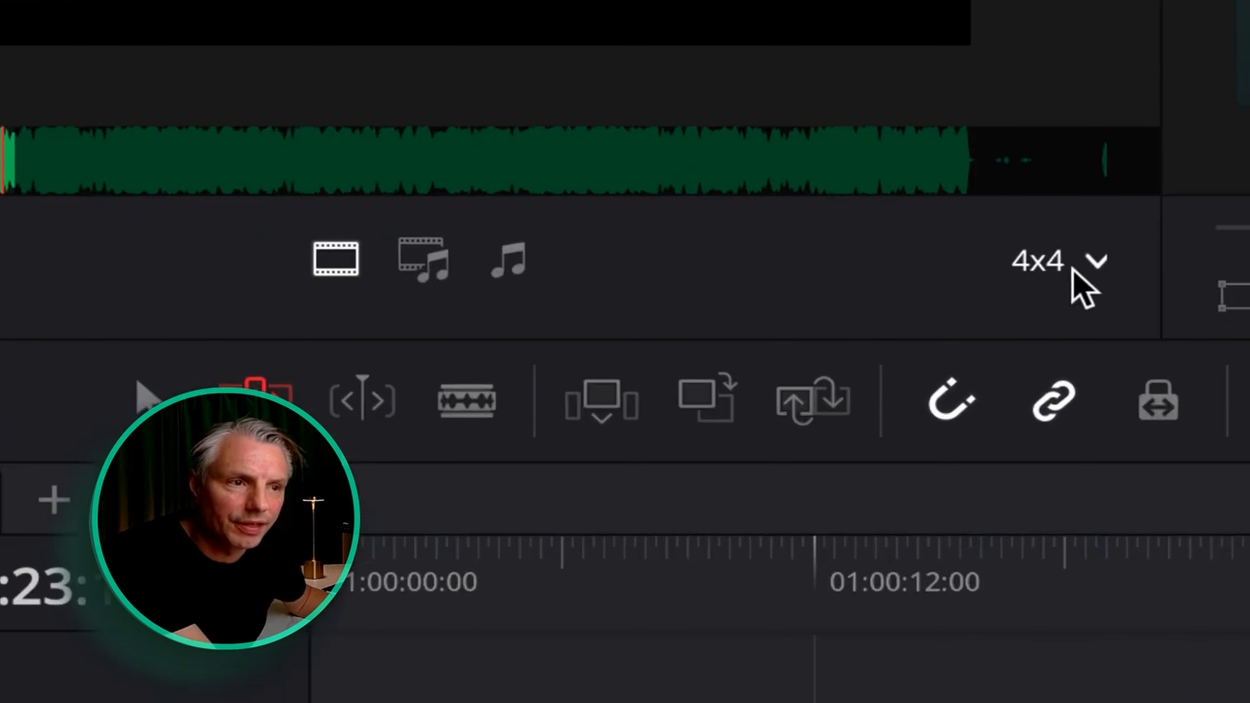
click(1073, 269)
click(1053, 361)
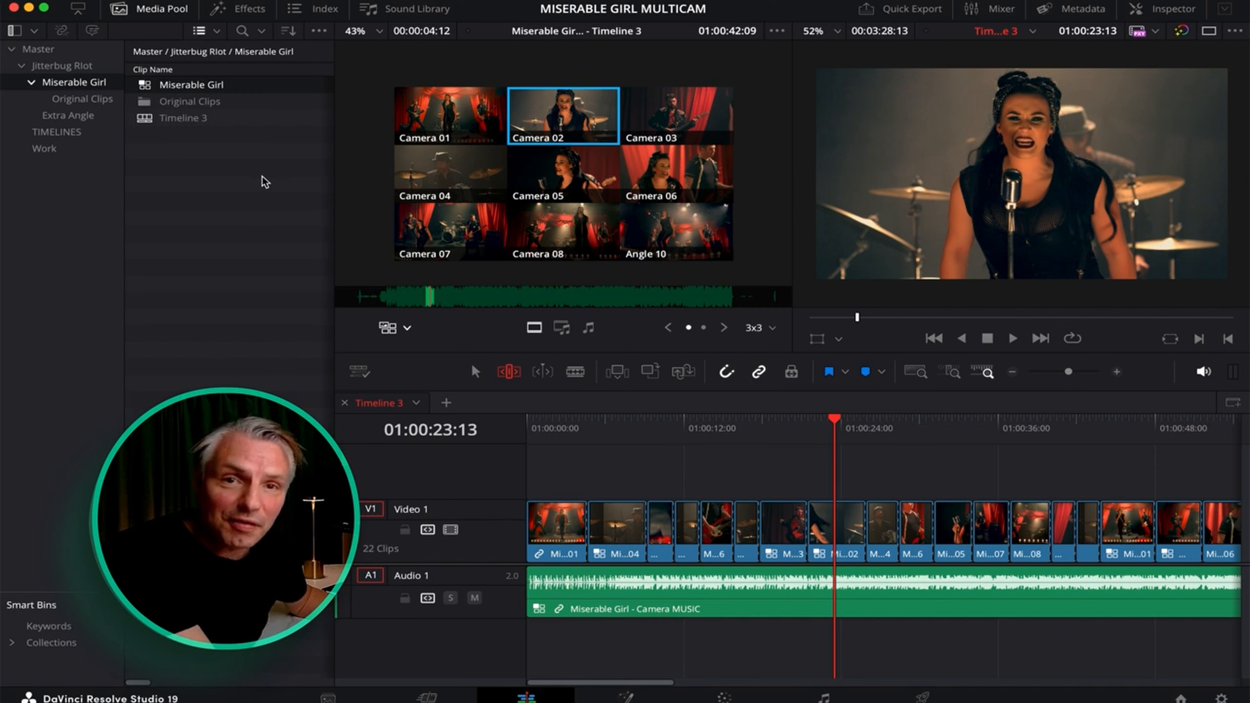
Switch the shots at 01:00:21:11 and 01:00:18:19 on V1 to Angle 10.
drag(857, 430, 813, 433)
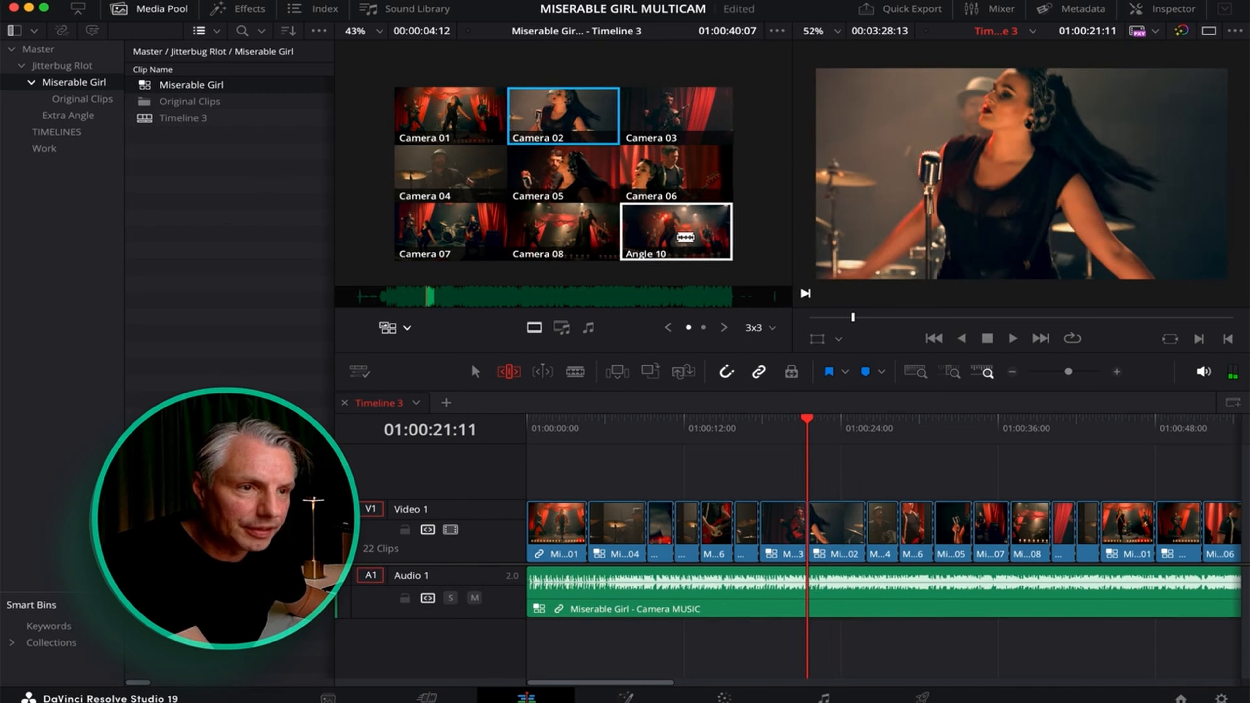
click(687, 238)
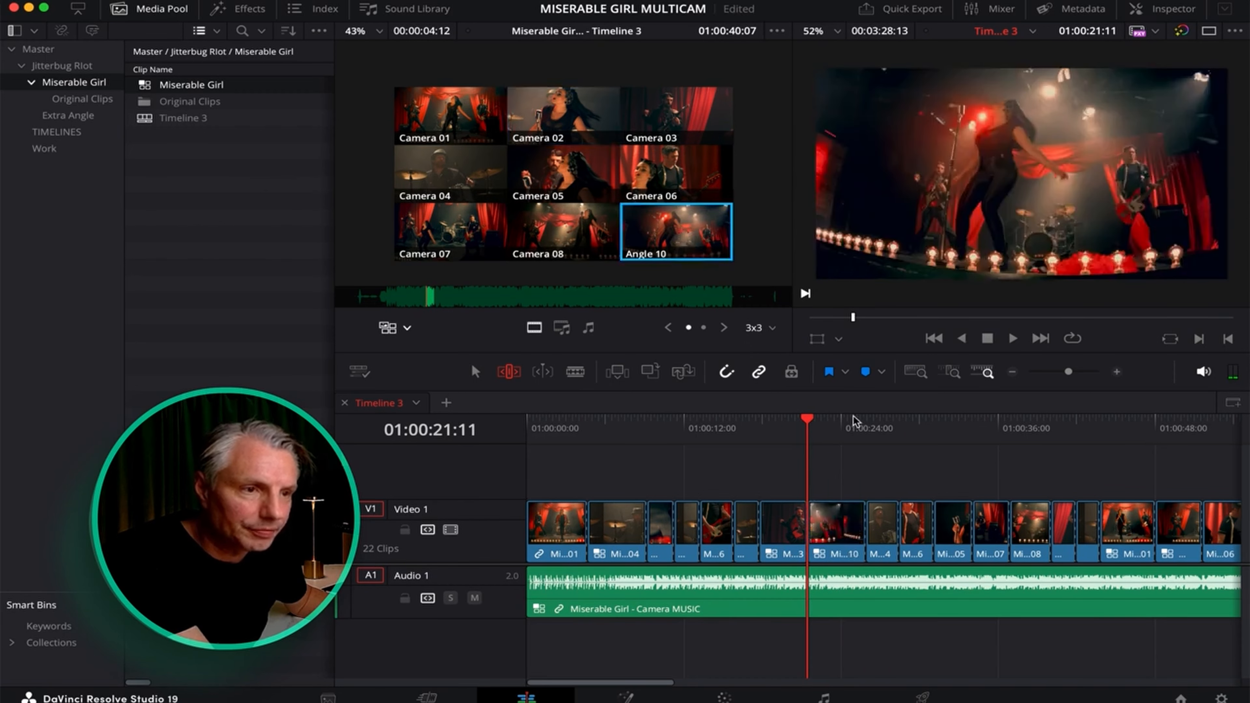
mouse_move(827, 431)
mouse_down()
mouse_move(844, 427)
mouse_move(788, 435)
mouse_move(836, 435)
mouse_up()
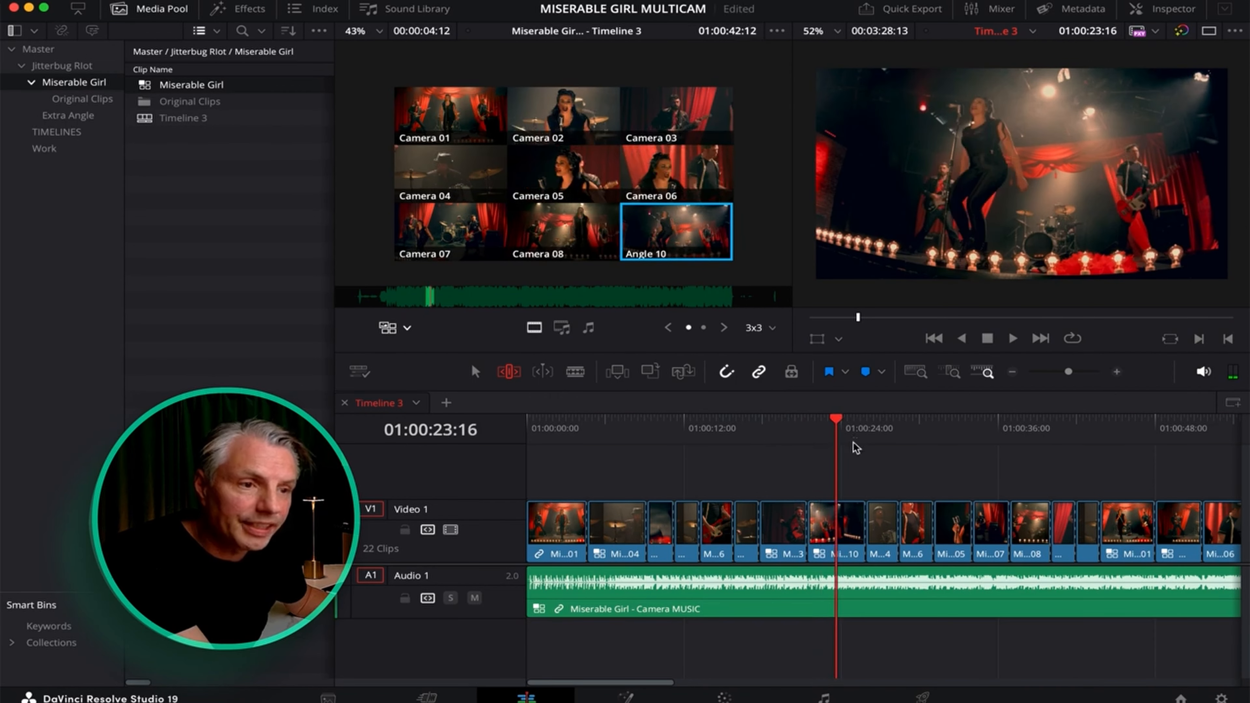
click(772, 428)
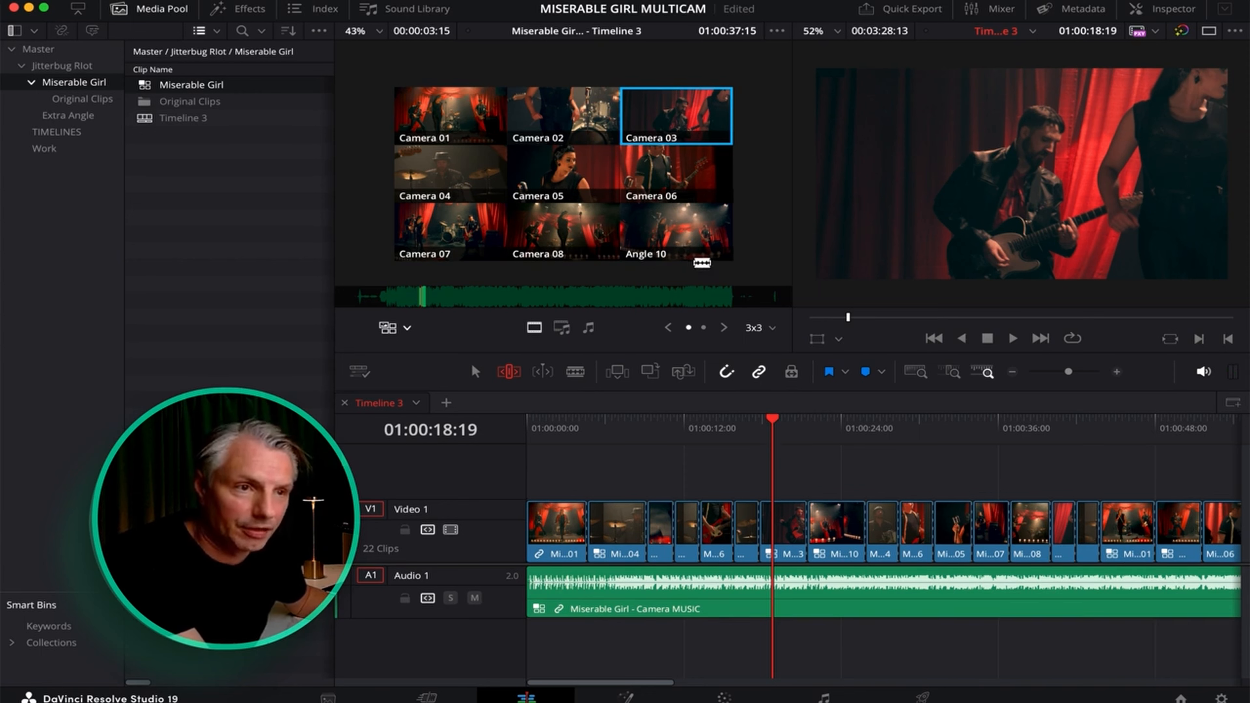
click(682, 229)
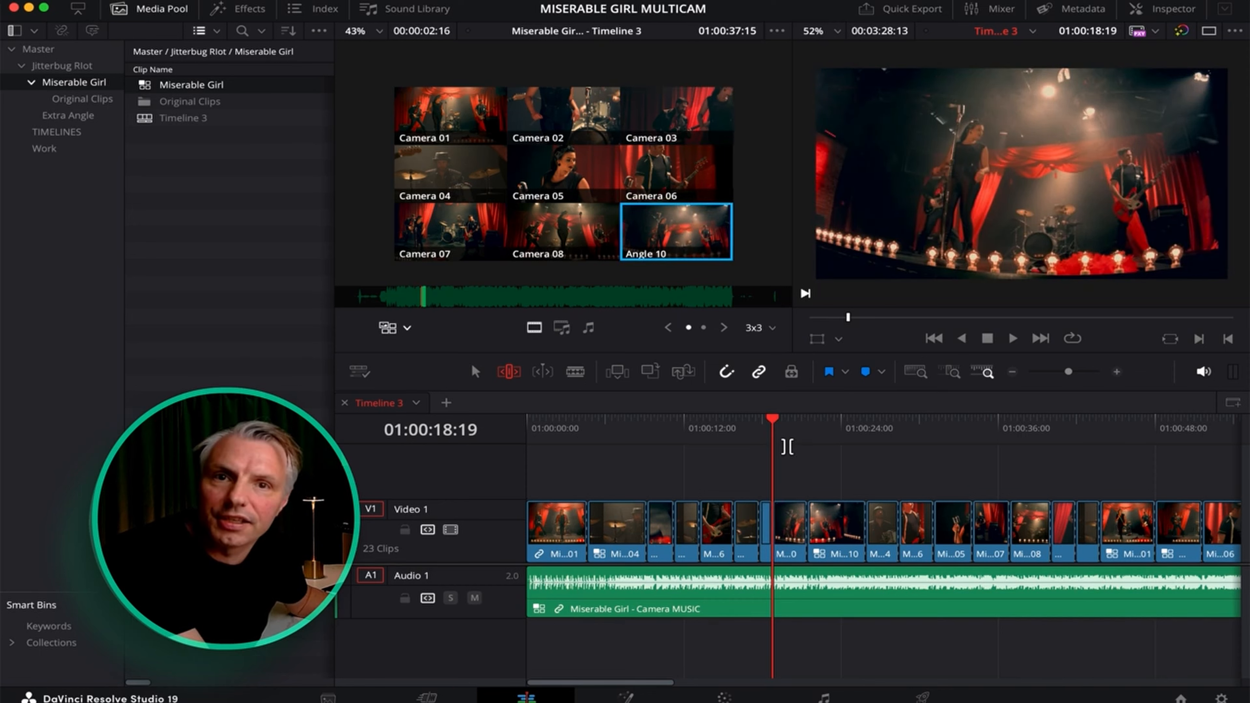